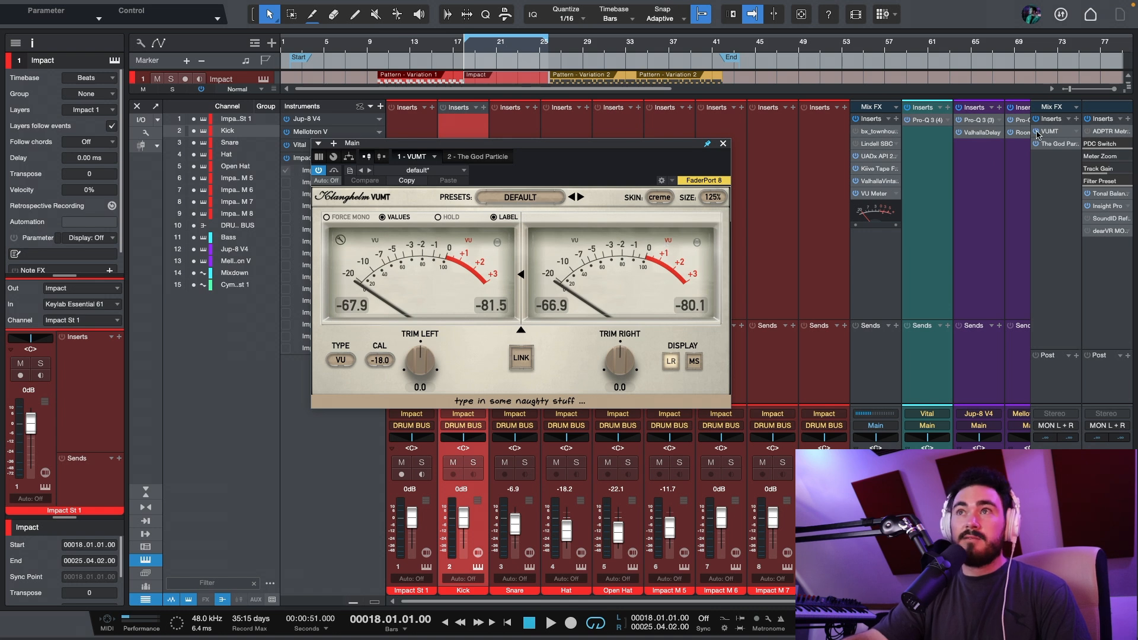
Insert the VU Meter plug-in on the Main output channel and close its window
left_click(1076, 119)
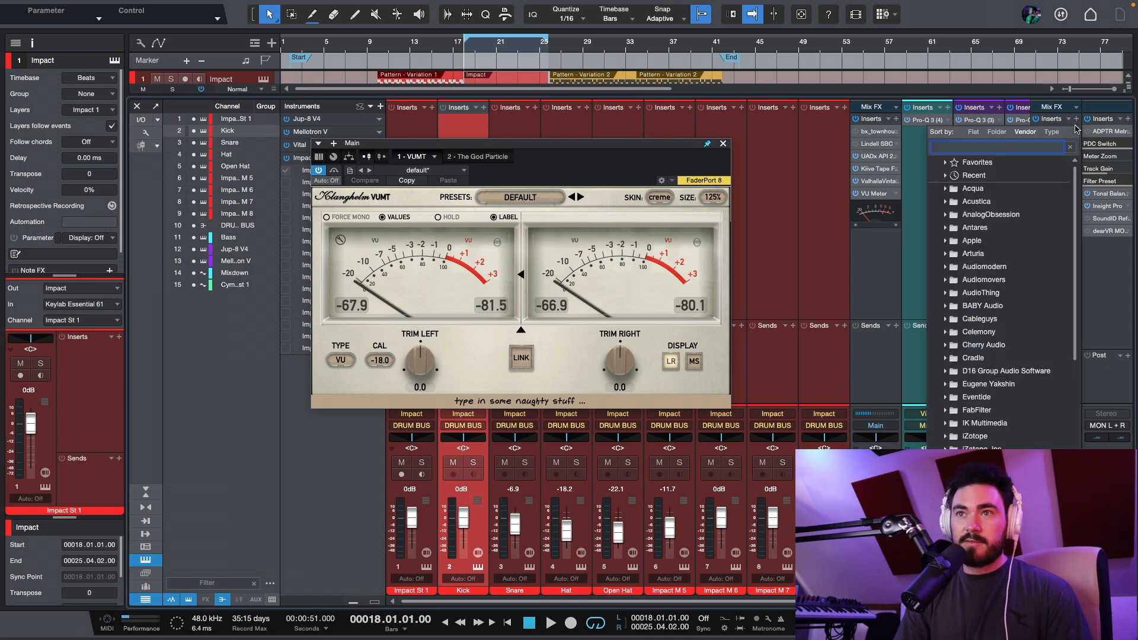
type("vu")
key("Return")
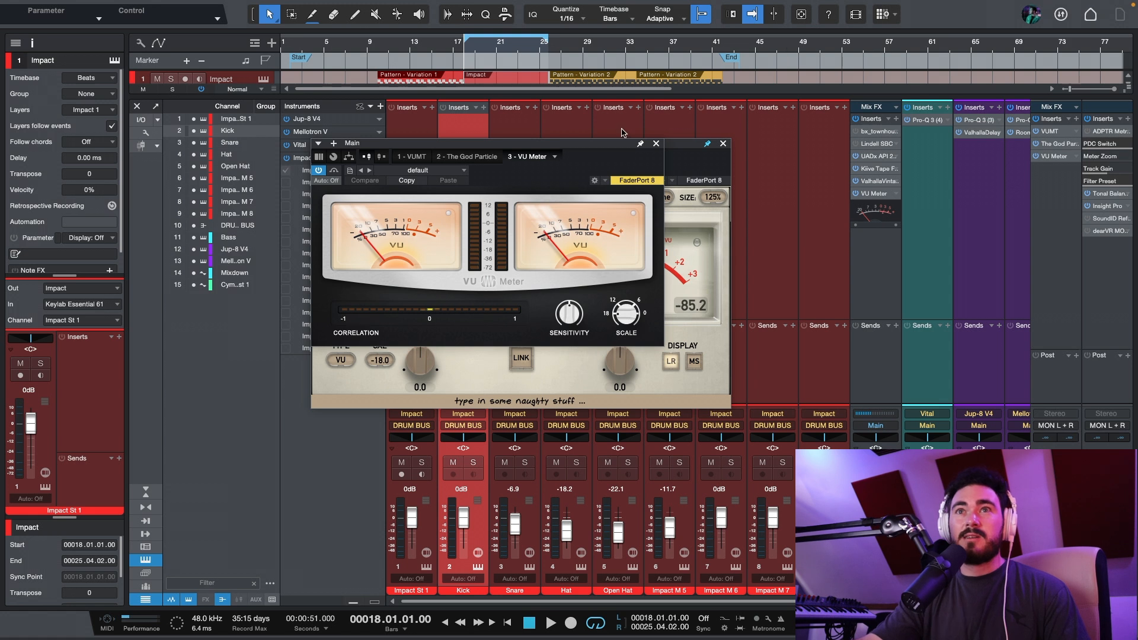
left_click(657, 143)
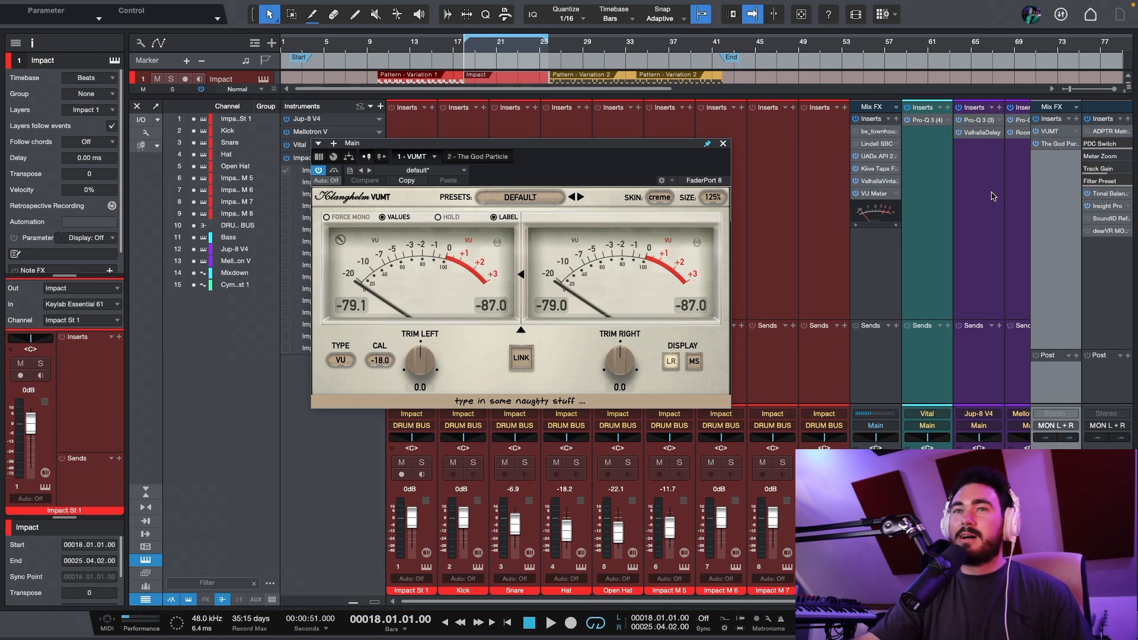
View The God Particle plug-in on the Main output channel and close its window
left_click_drag(413, 129, 380, 143)
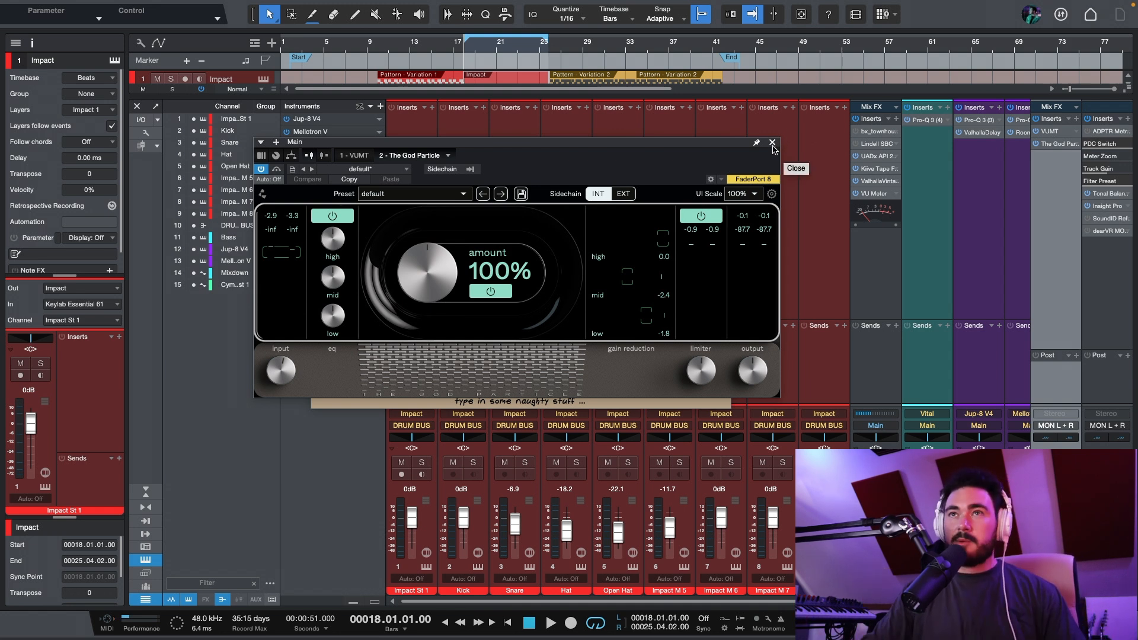
left_click(772, 143)
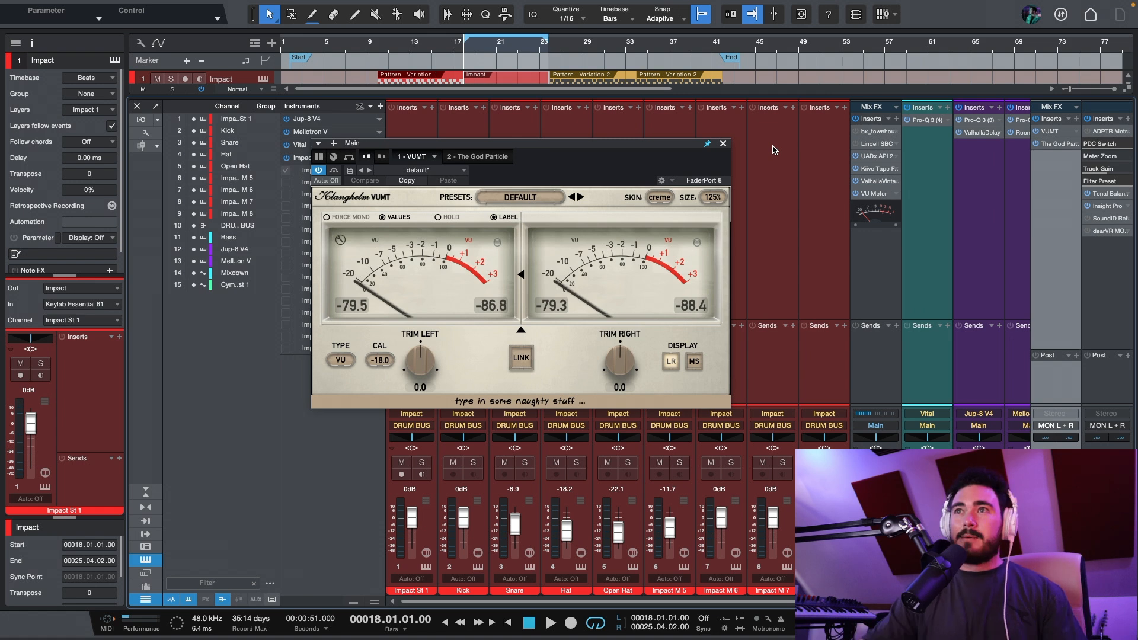
Collapse the VUMT plug-in to a single mono meter and place its window clear of the mixer channels
left_click(519, 274)
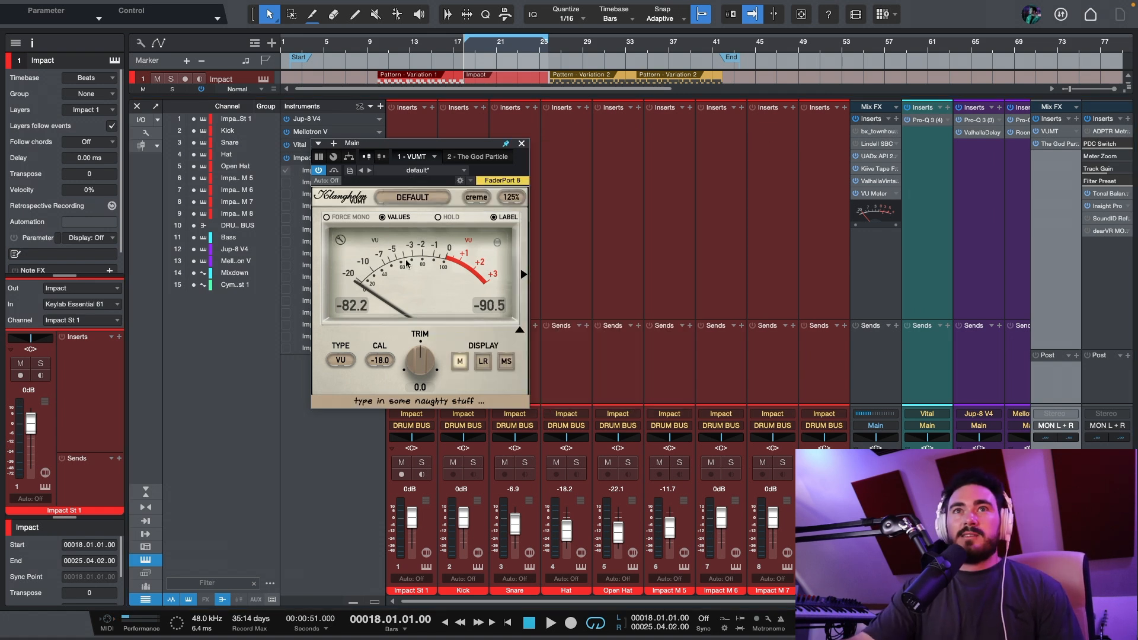
left_click_drag(488, 152, 623, 149)
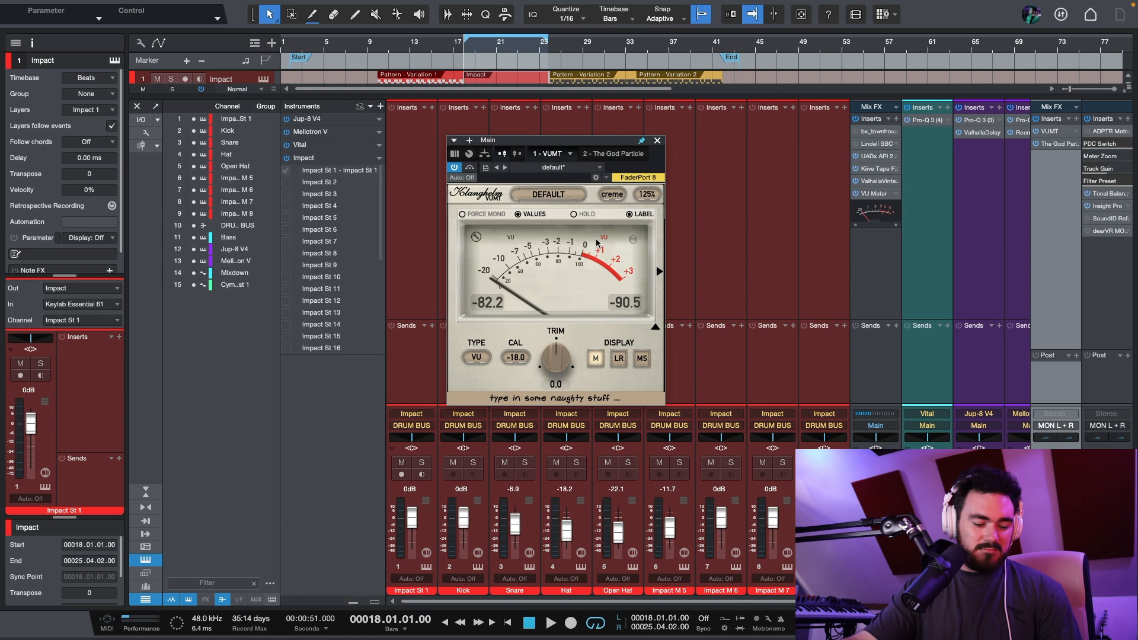
left_click_drag(627, 145, 307, 119)
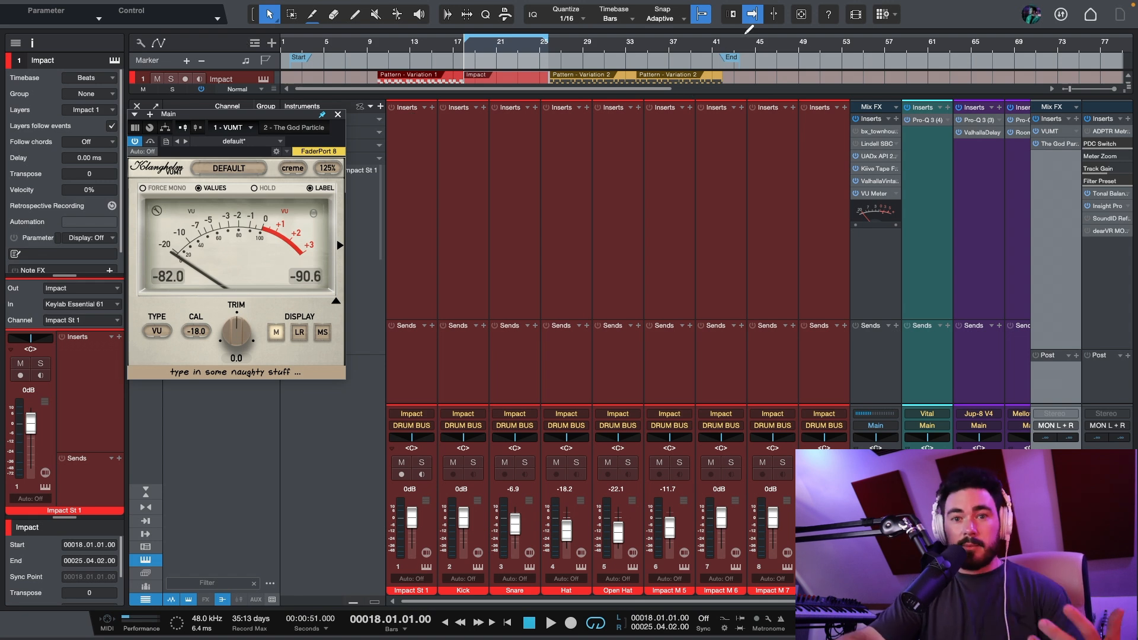
left_click_drag(270, 118, 310, 128)
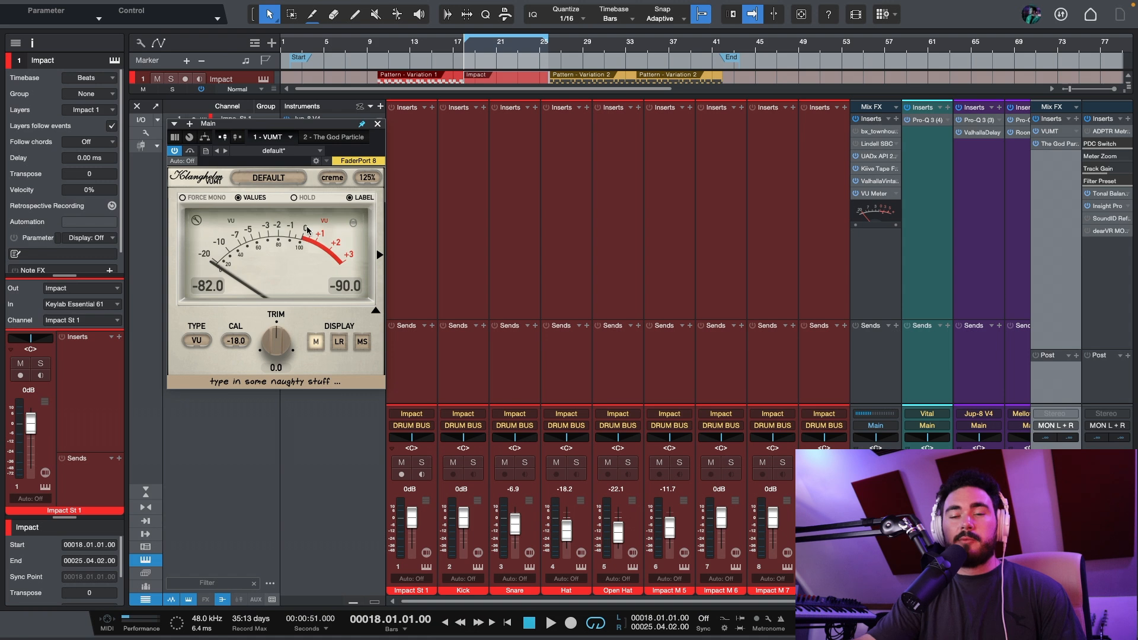
Solo the DRUM BUS during playback and check its level on the Main channel's VUMT meter
key("space")
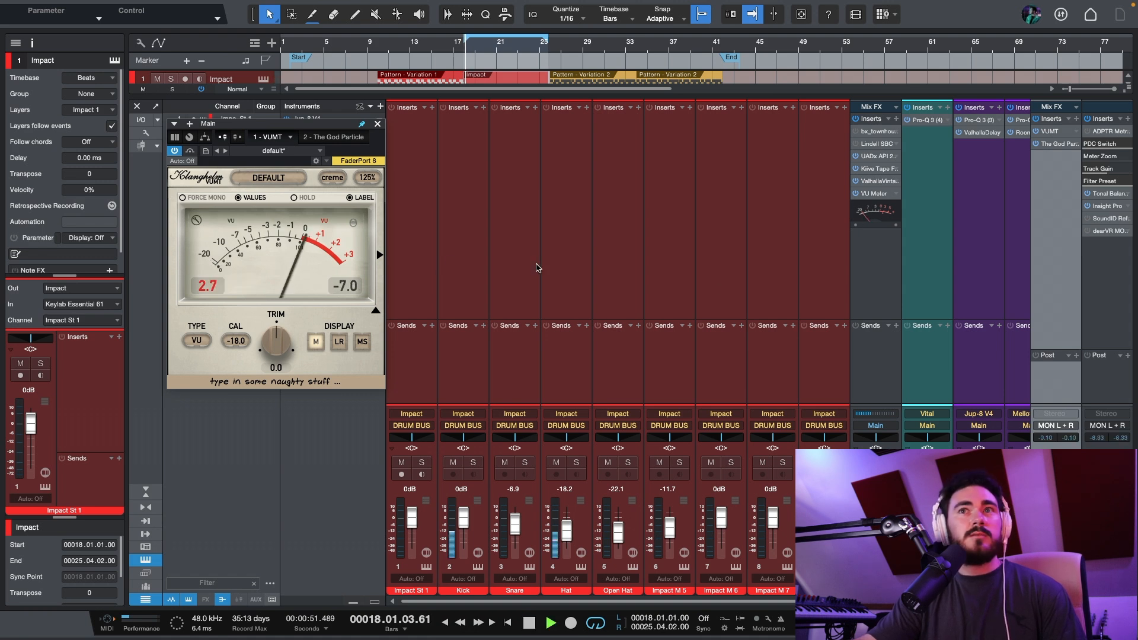
left_click(876, 279)
key("s")
left_click(1056, 263)
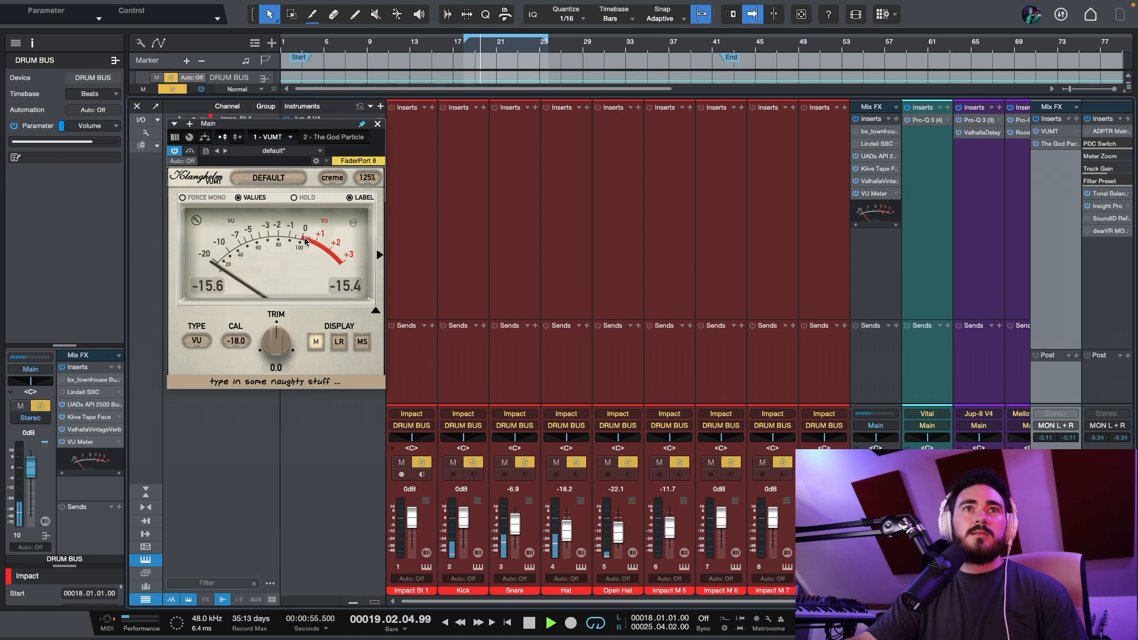
key("space")
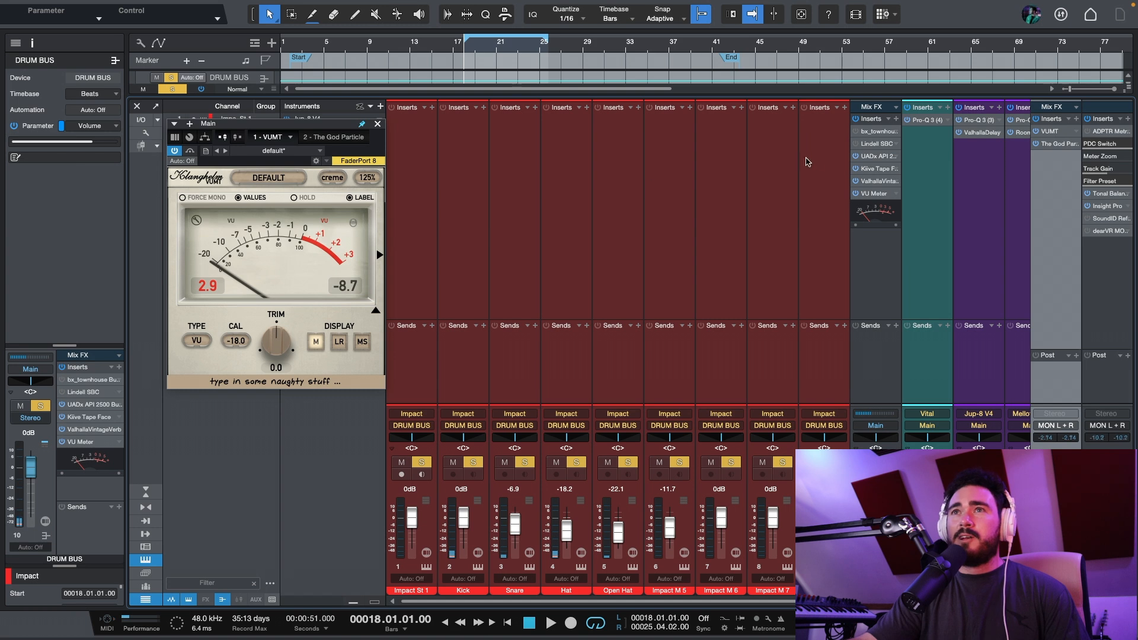
Inspect the UADx API 2500 Bus Compressor on the DRUM BUS and close its window
left_click(869, 157)
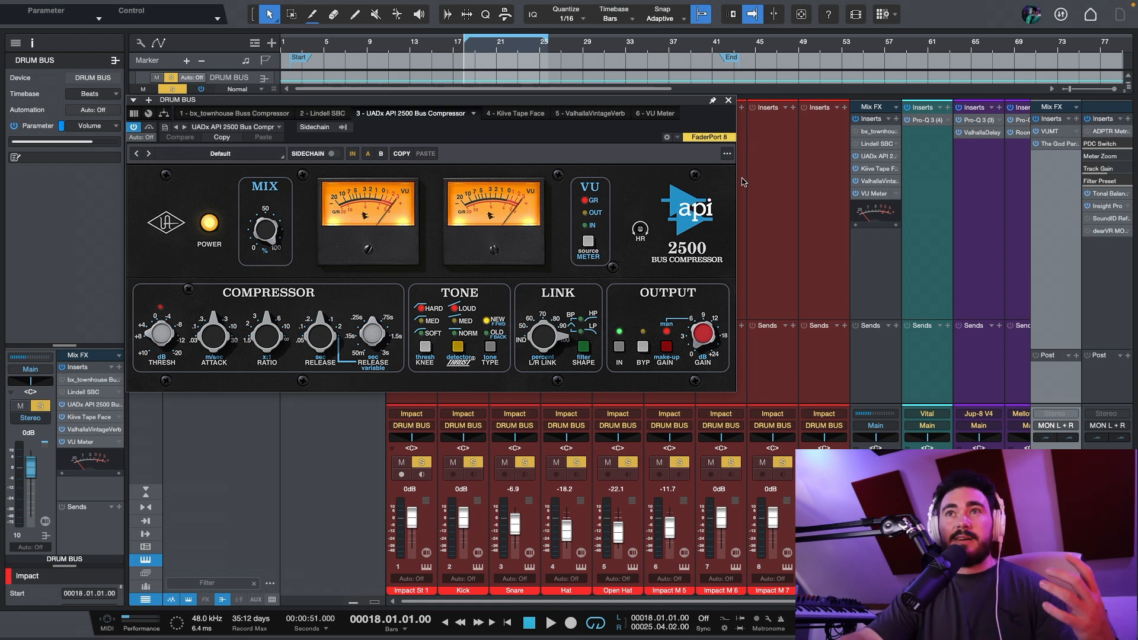
left_click(887, 277)
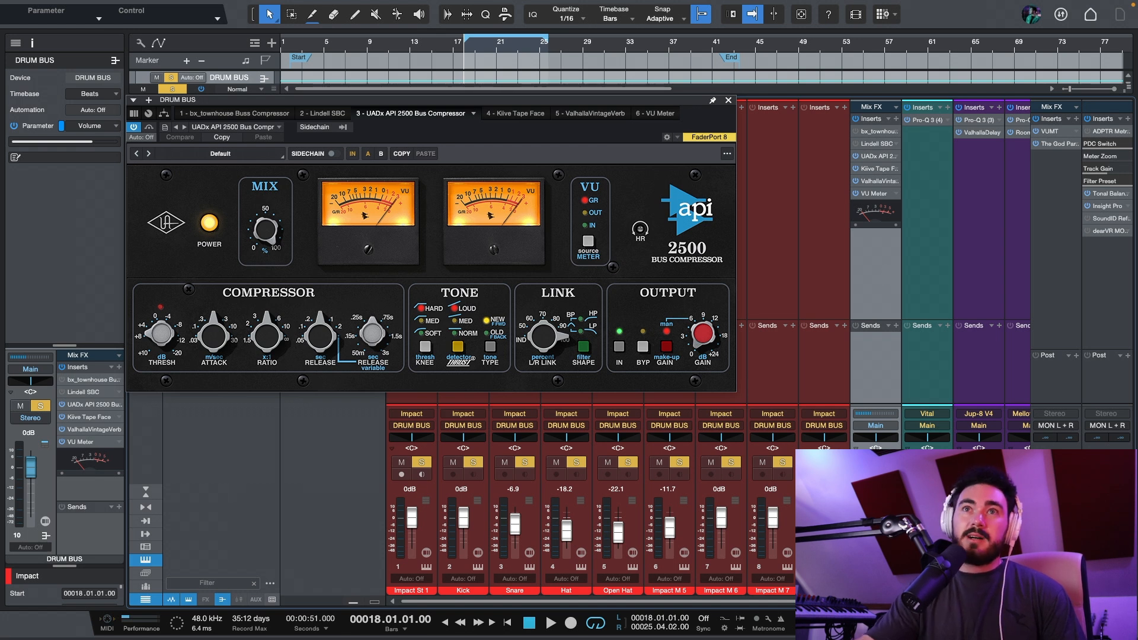
left_click(729, 100)
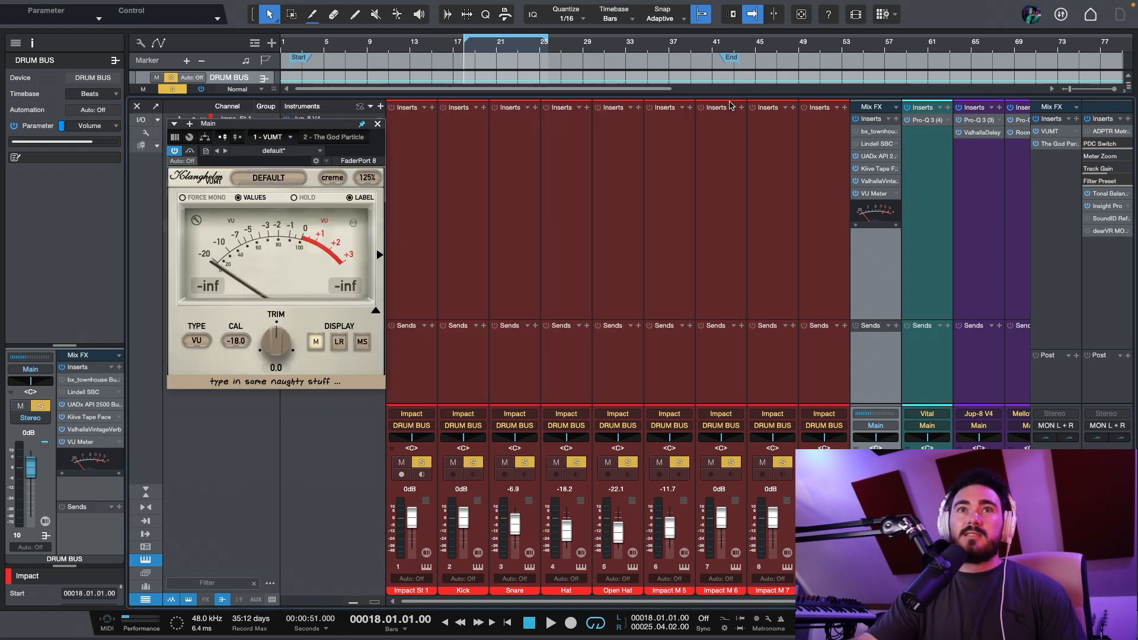
Play the soloed drums and lower the DRUM BUS fader to -1.8 dB, using the VUMT meter as reference
key("space")
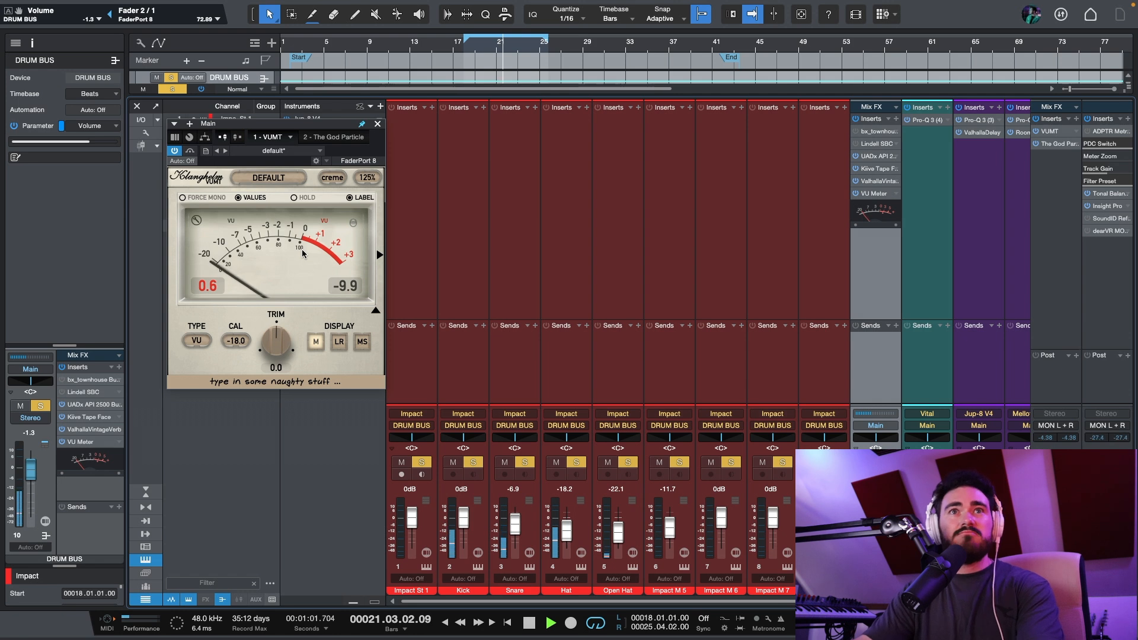
key("space")
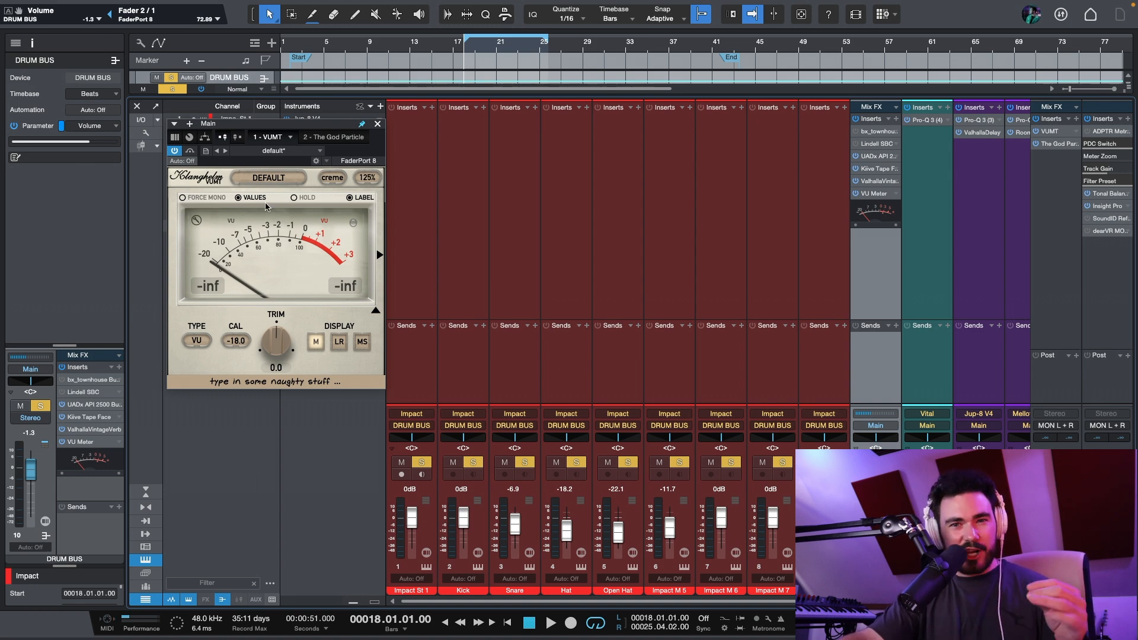
key("space")
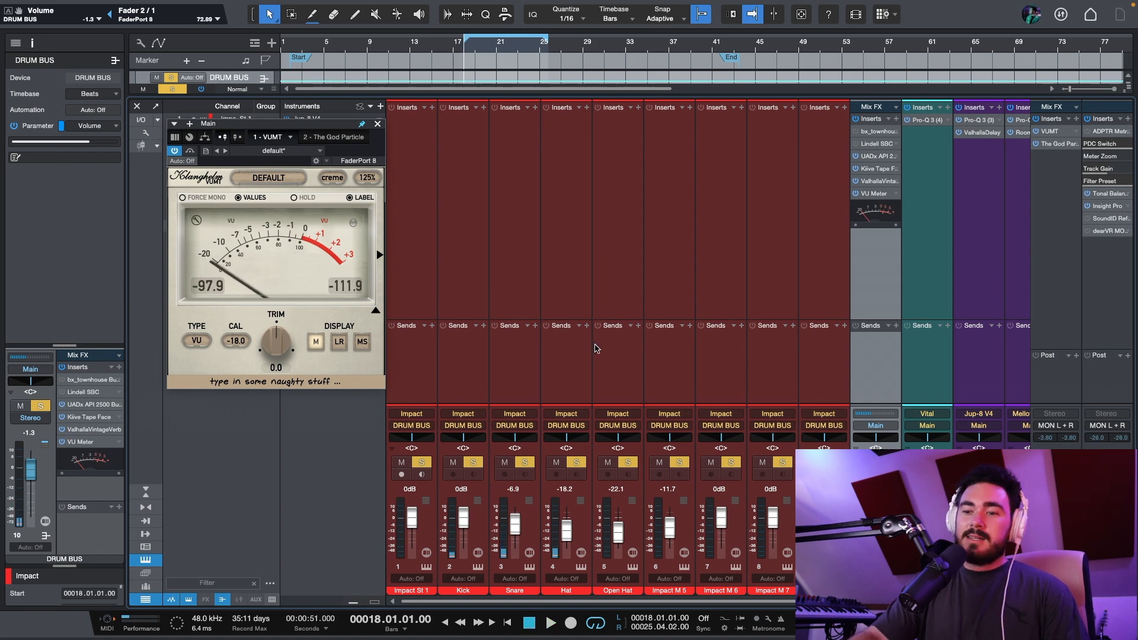
key("space")
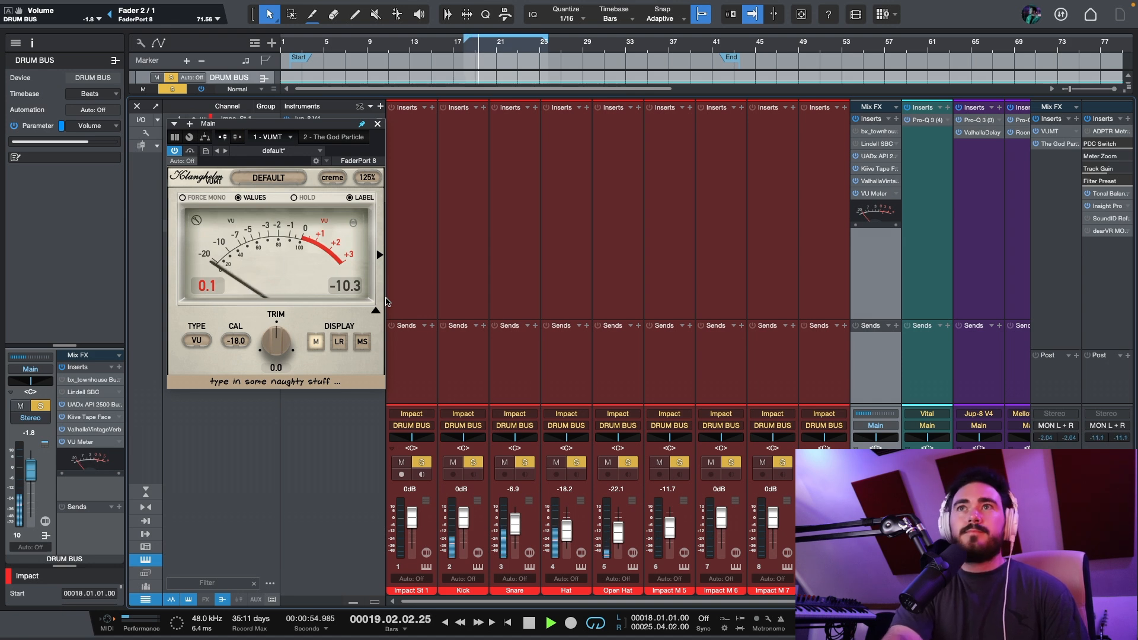
key("space")
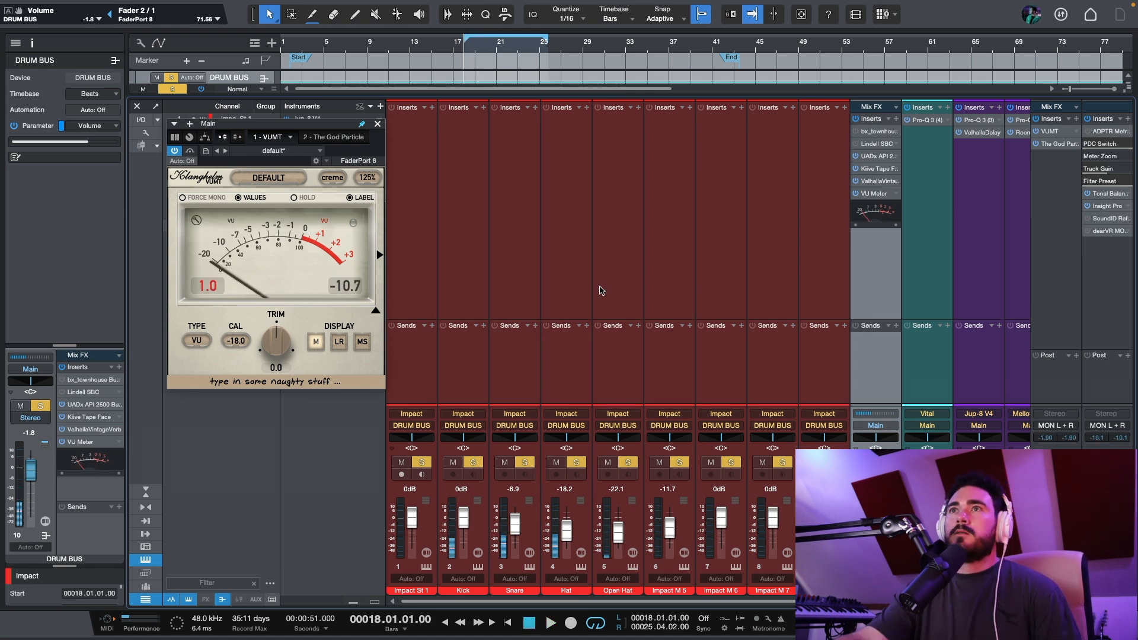
Solo the Bass channel and lower its fader to -2.4 dB while playing it against the VUMT meter
left_click(937, 270)
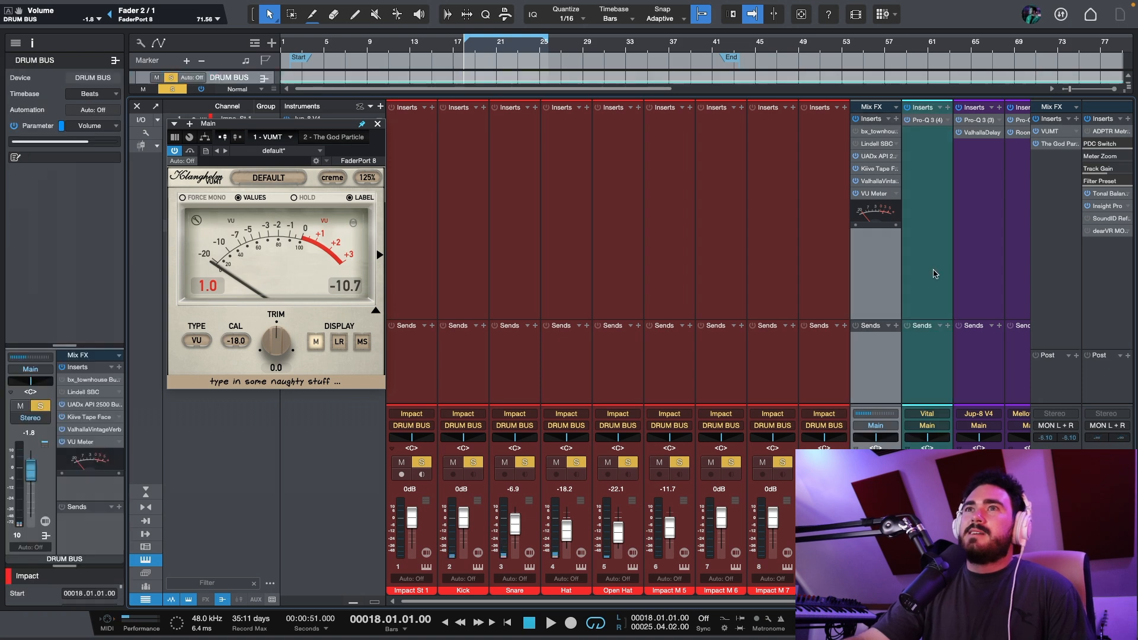
left_click(937, 276)
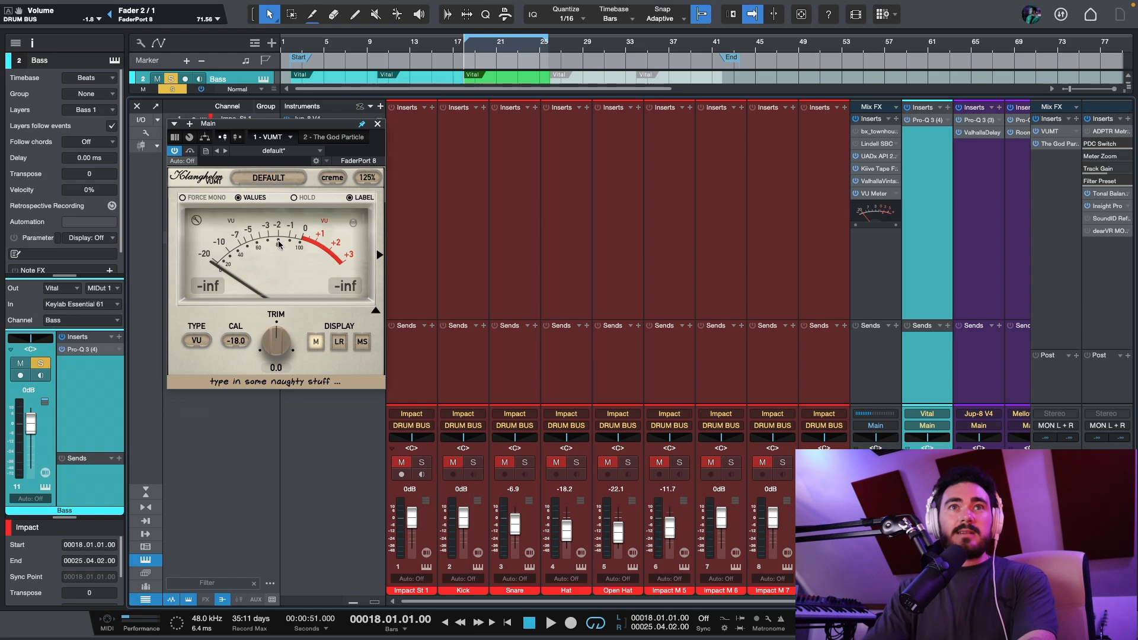
key("space")
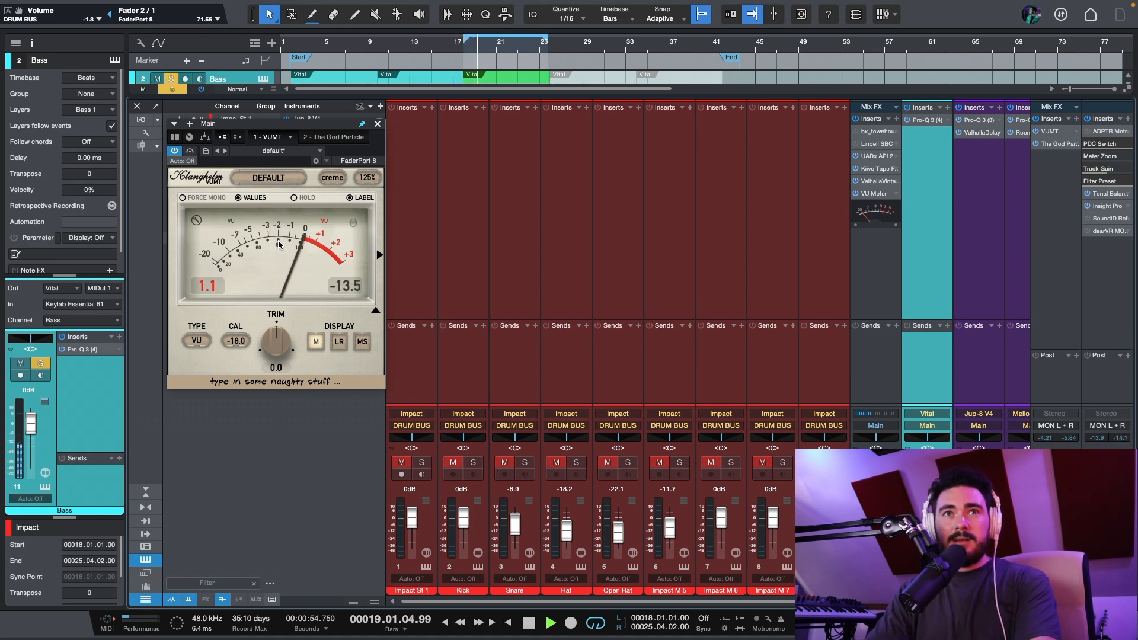
key("space")
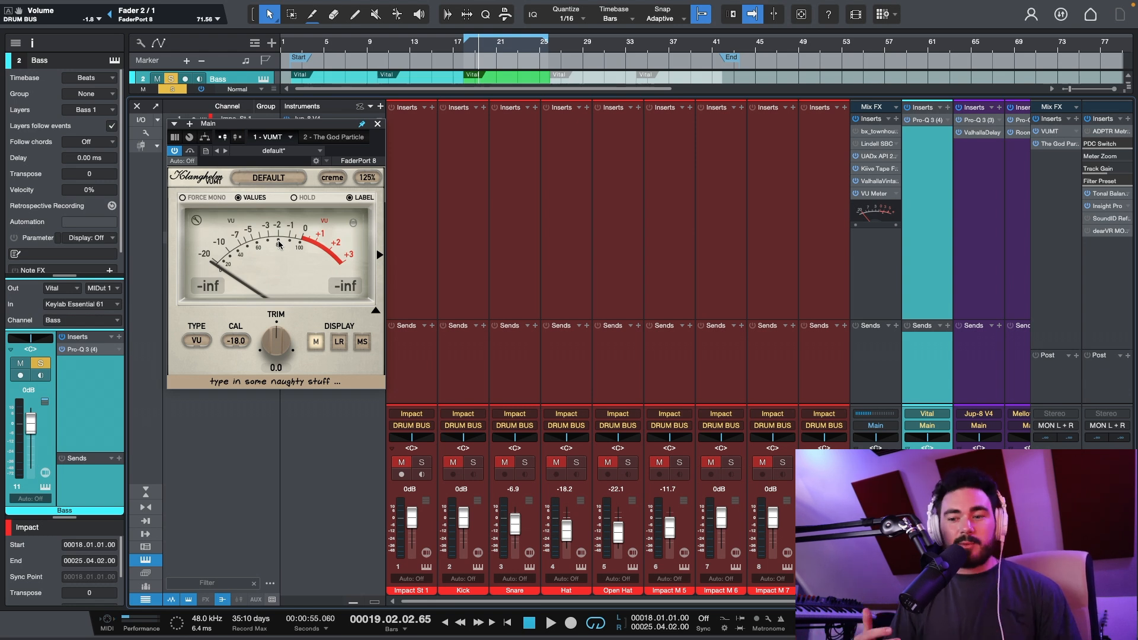
key("space")
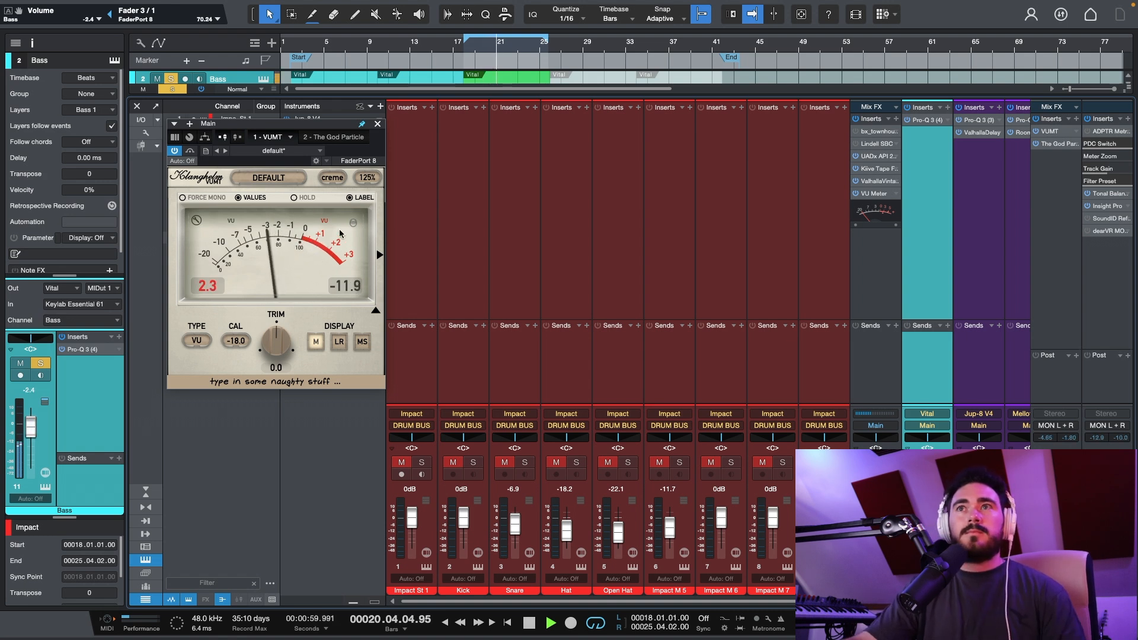
key("space")
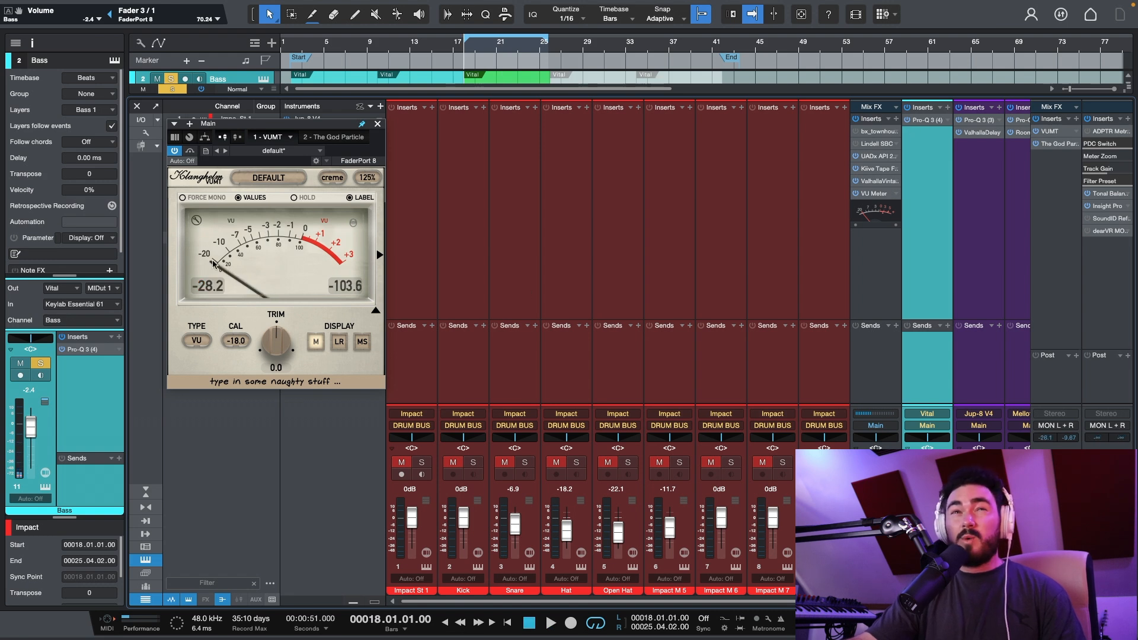
Examine the bass's frequency spectrum in its Pro-Q 3 equalizer during playback and close the plug-in
left_click(928, 120)
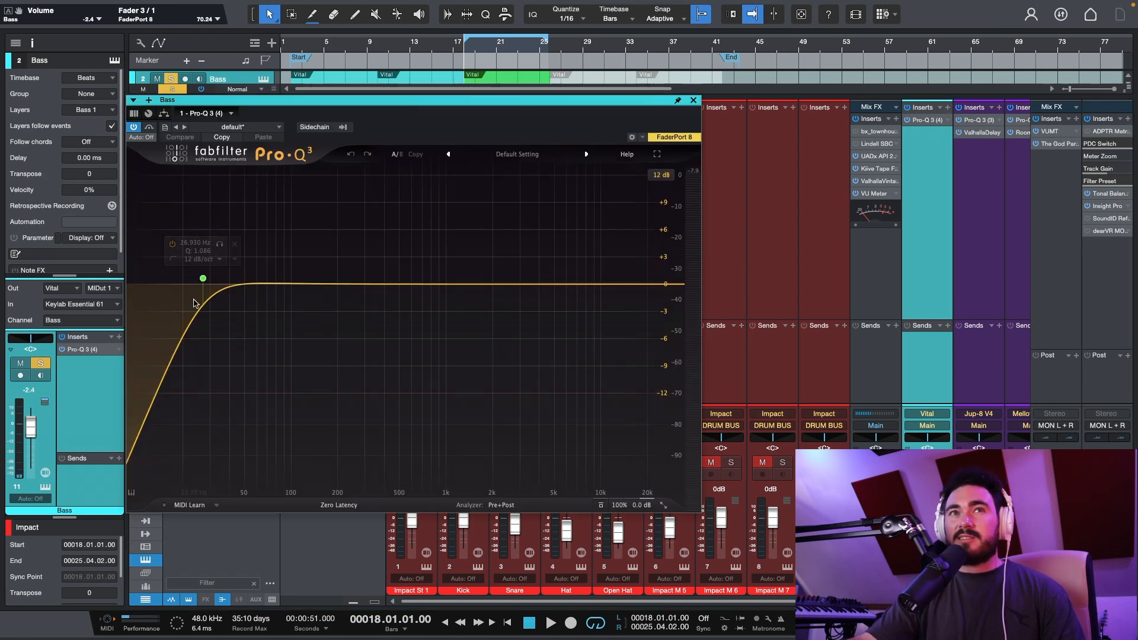
key("space")
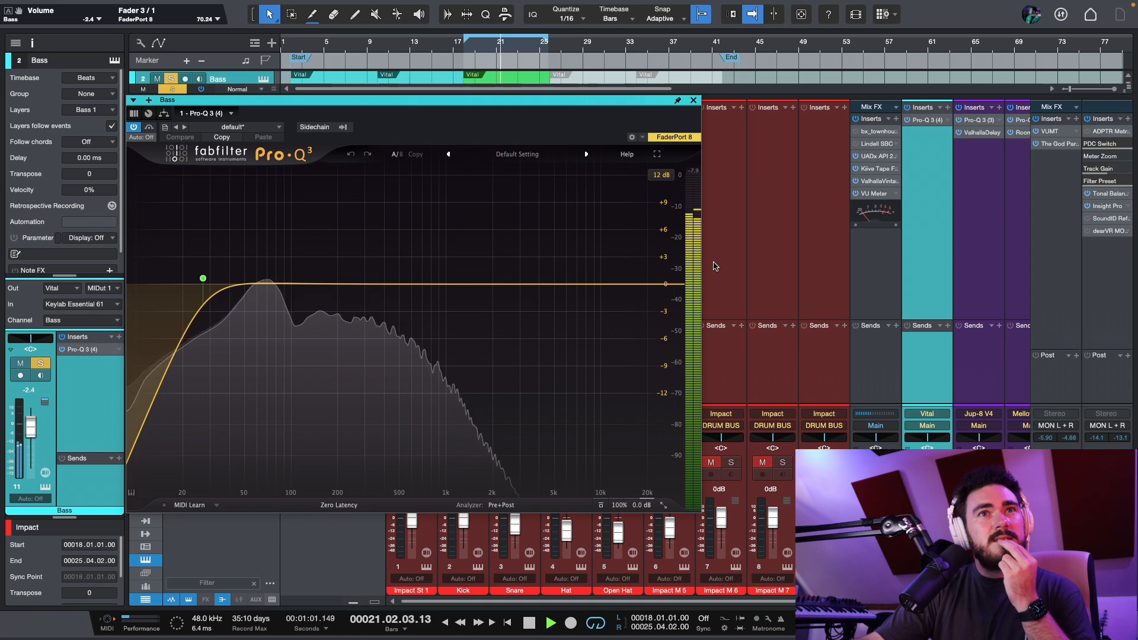
key("space")
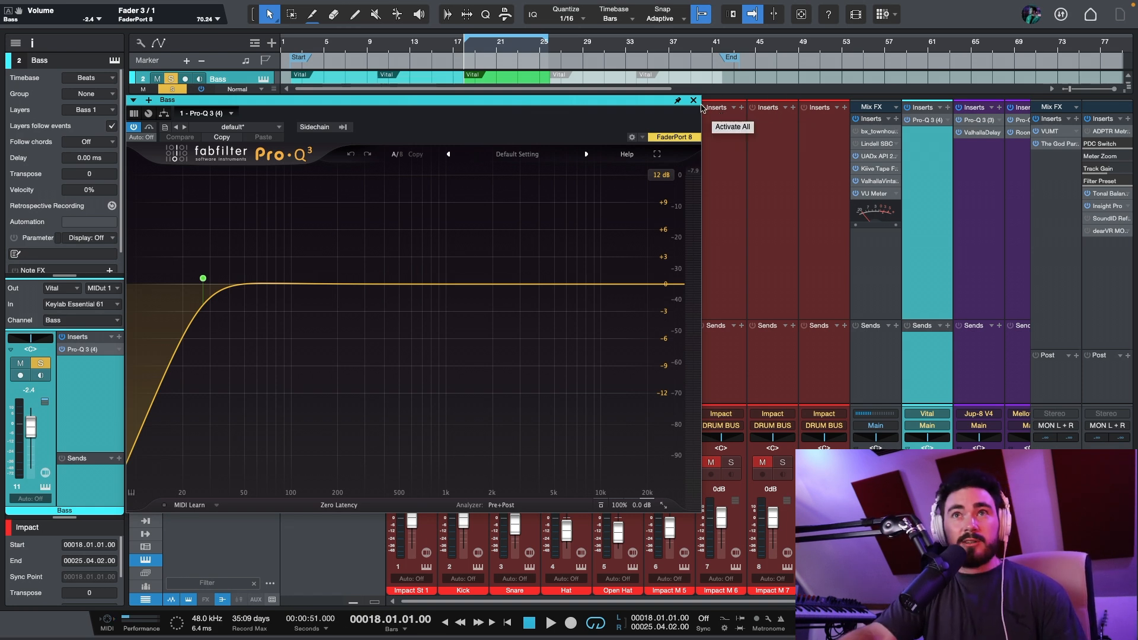
left_click(700, 107)
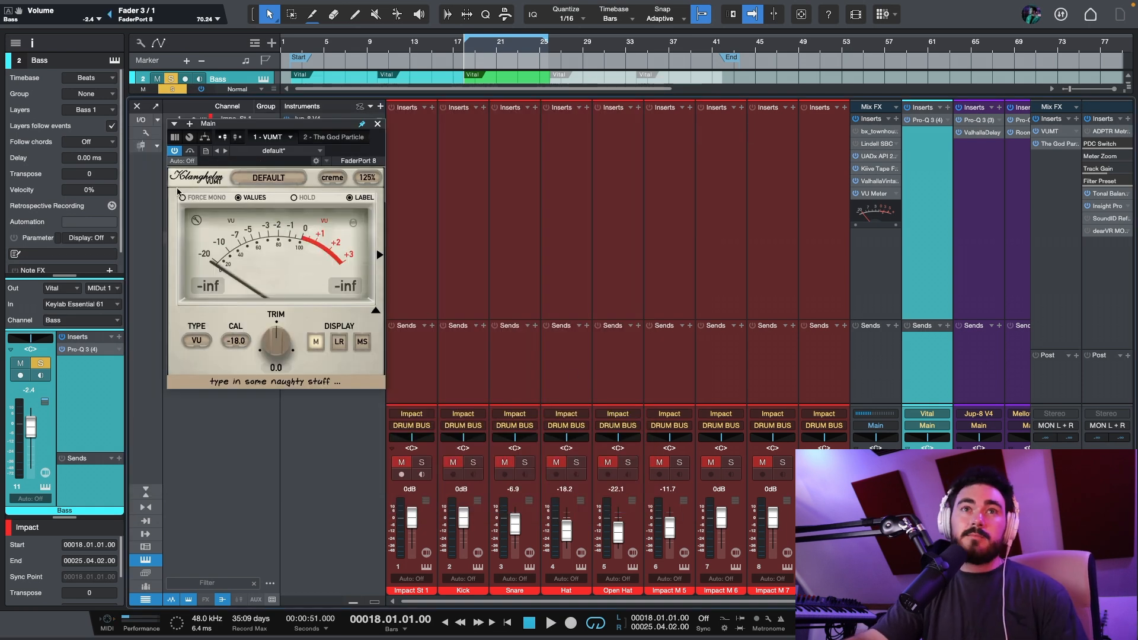
Play the soloed Bass channel and lower its fader to -3.8 dB
left_click(882, 366)
left_click(924, 371)
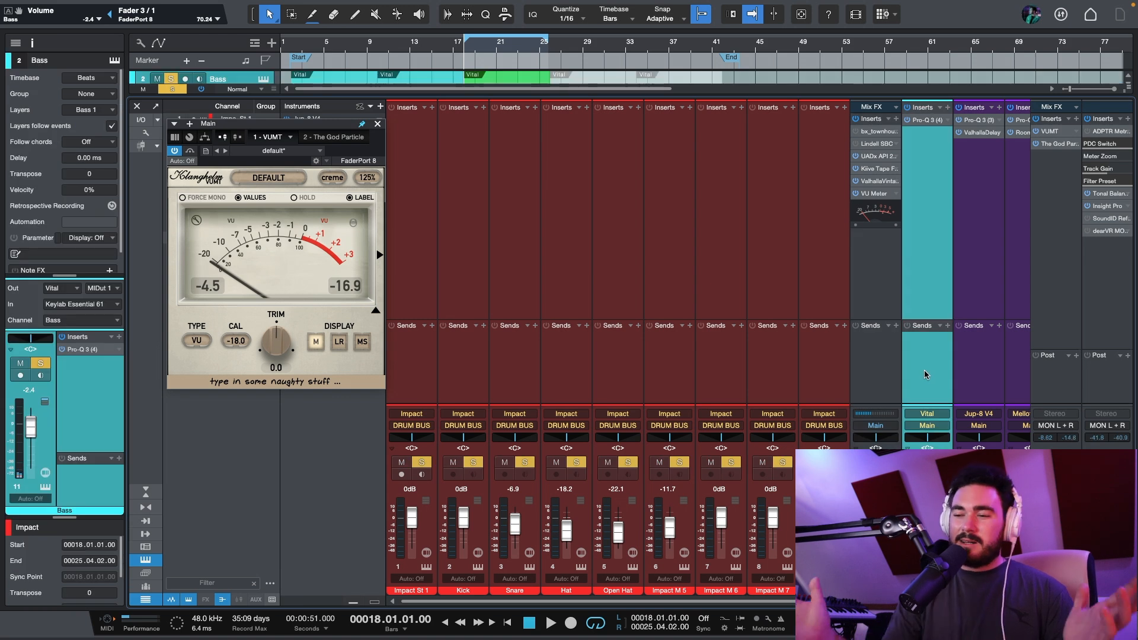
key("space")
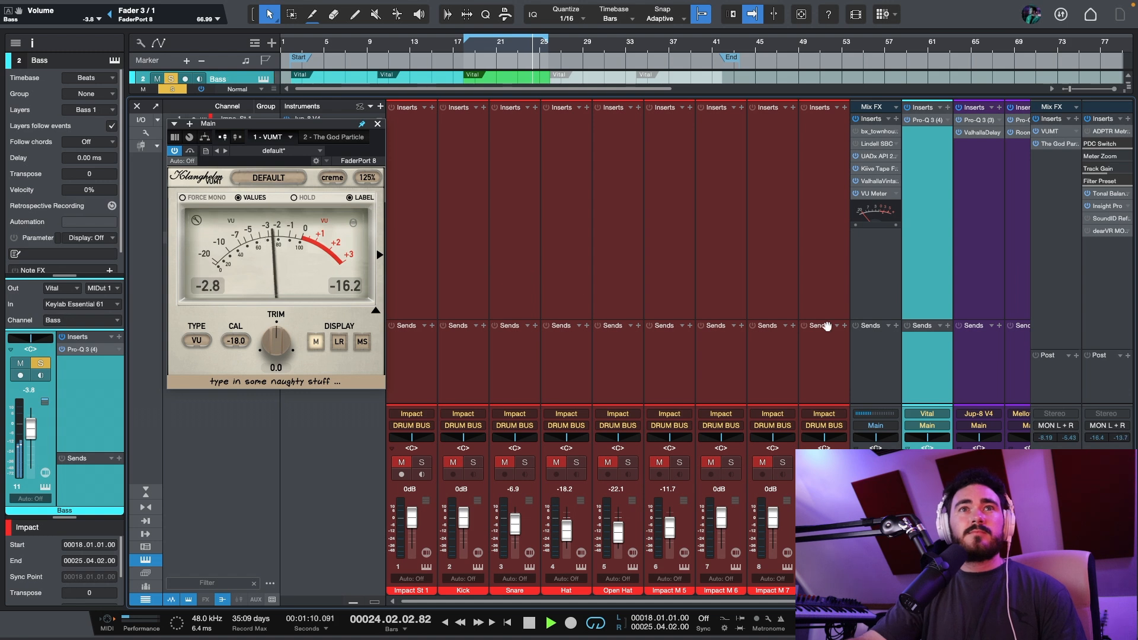
Play the DRUM BUS and Bass soloed together to check their combined level on the VUMT meter
left_click(885, 463)
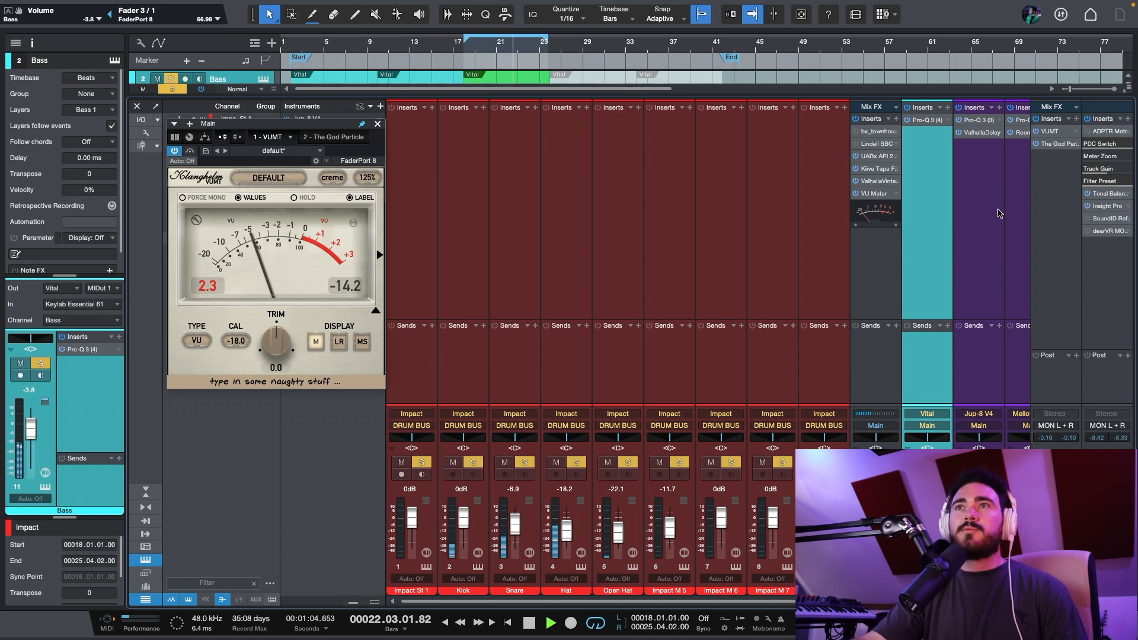
scroll(947, 196, "right", 2)
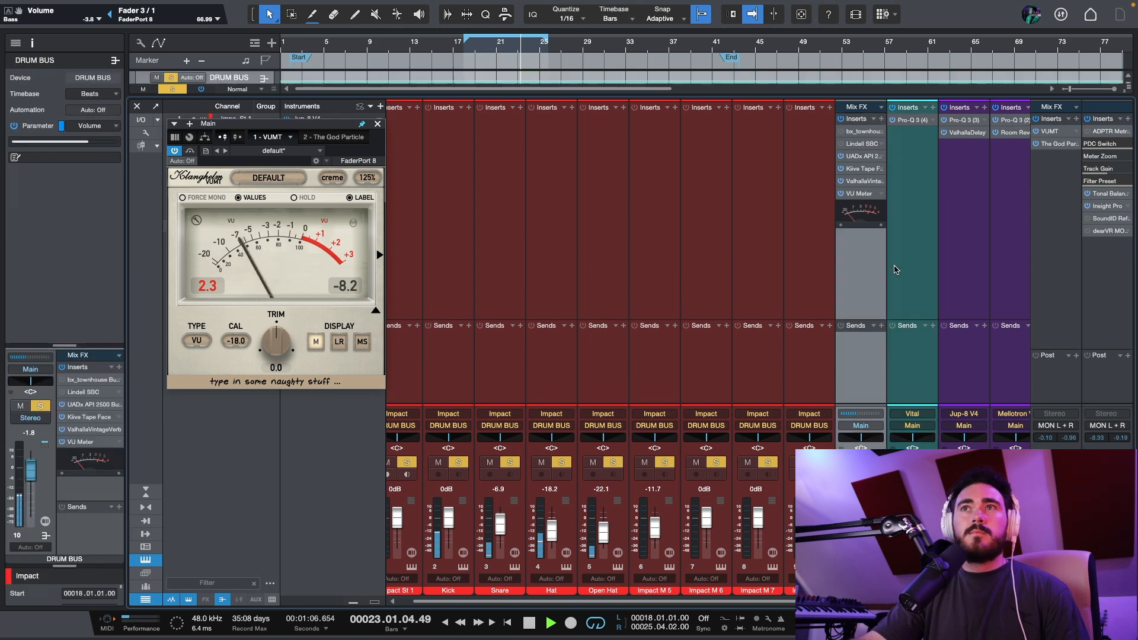
key("space")
Insert the UADx 1176 Rev A Compressor after the equalizer on the Bass channel and move its window clear of the VUMT meter
left_click(933, 108)
type("76")
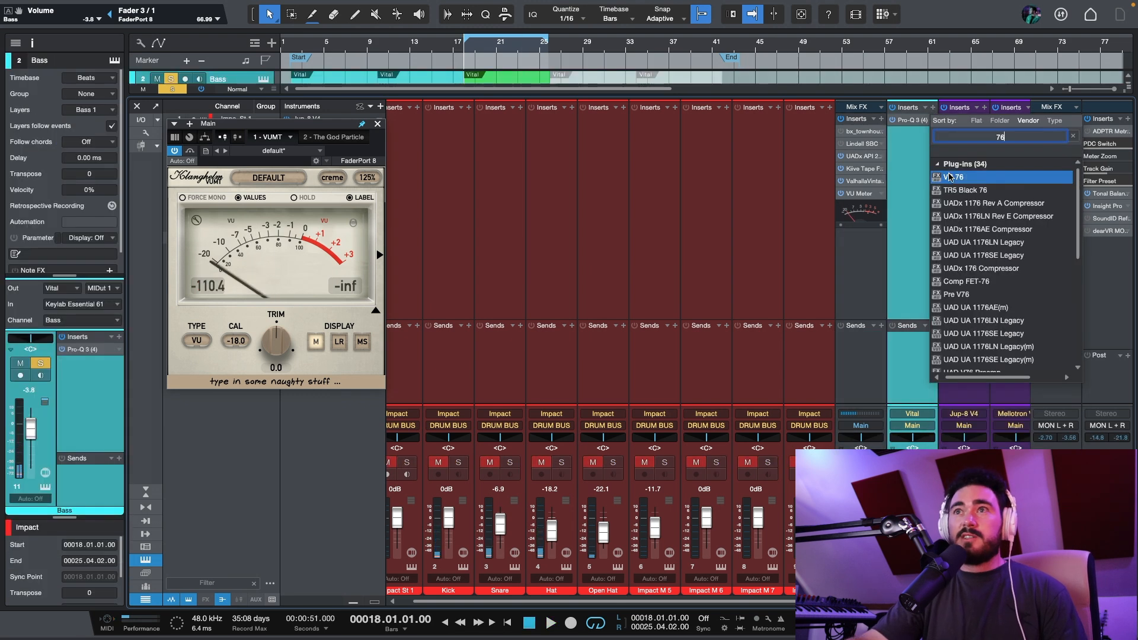
left_click(991, 206)
left_click_drag(468, 99, 710, 90)
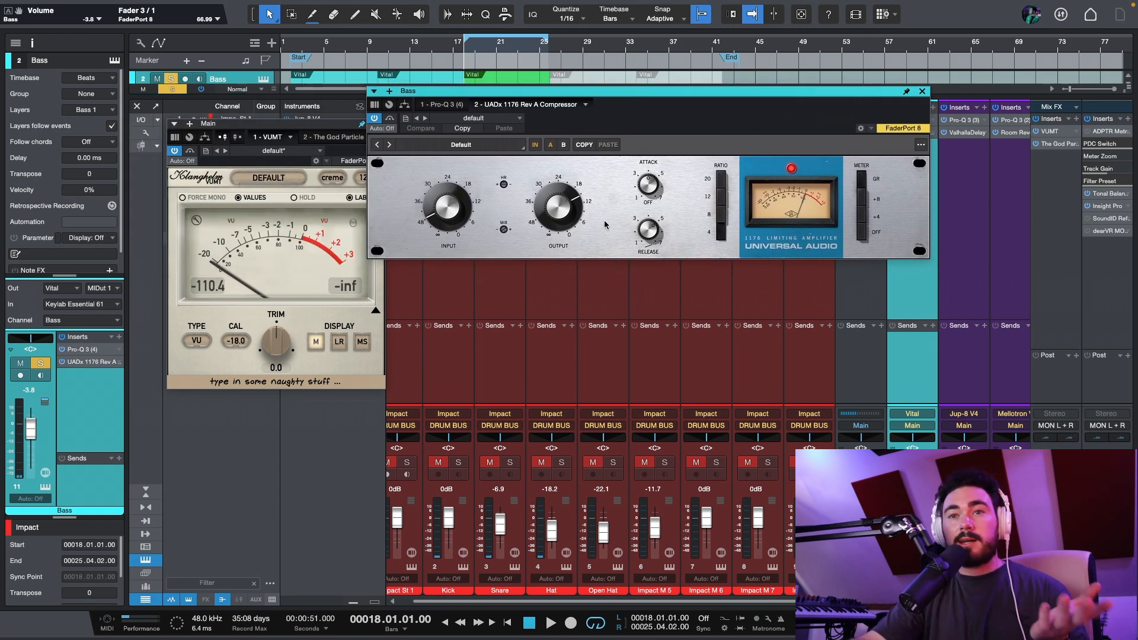
Set the bass compressor's release to 7, adjust its input, set its output to -18.72 dB and compare the sound with bypass during playback
left_click_drag(640, 207, 633, 227)
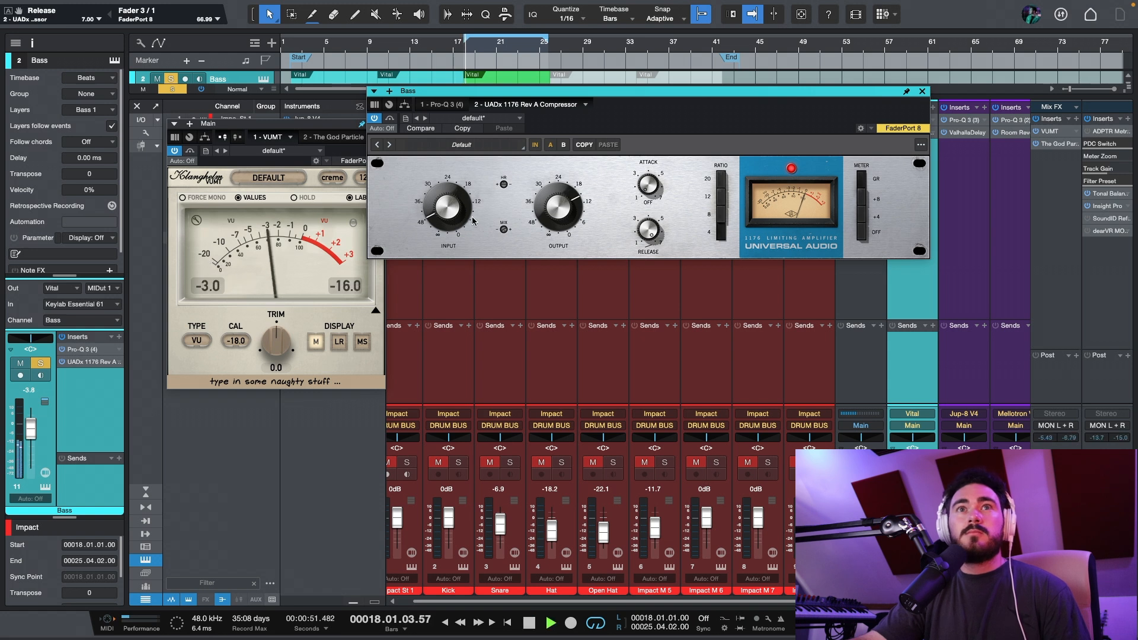
left_click_drag(456, 207, 455, 205)
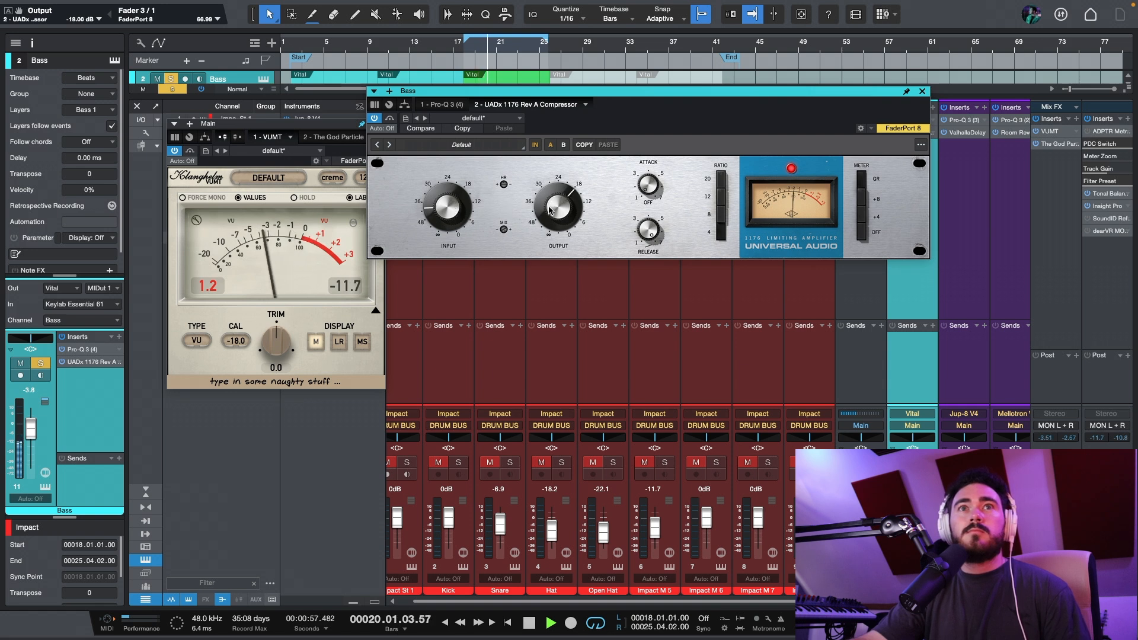
left_click(390, 119)
left_click(389, 119)
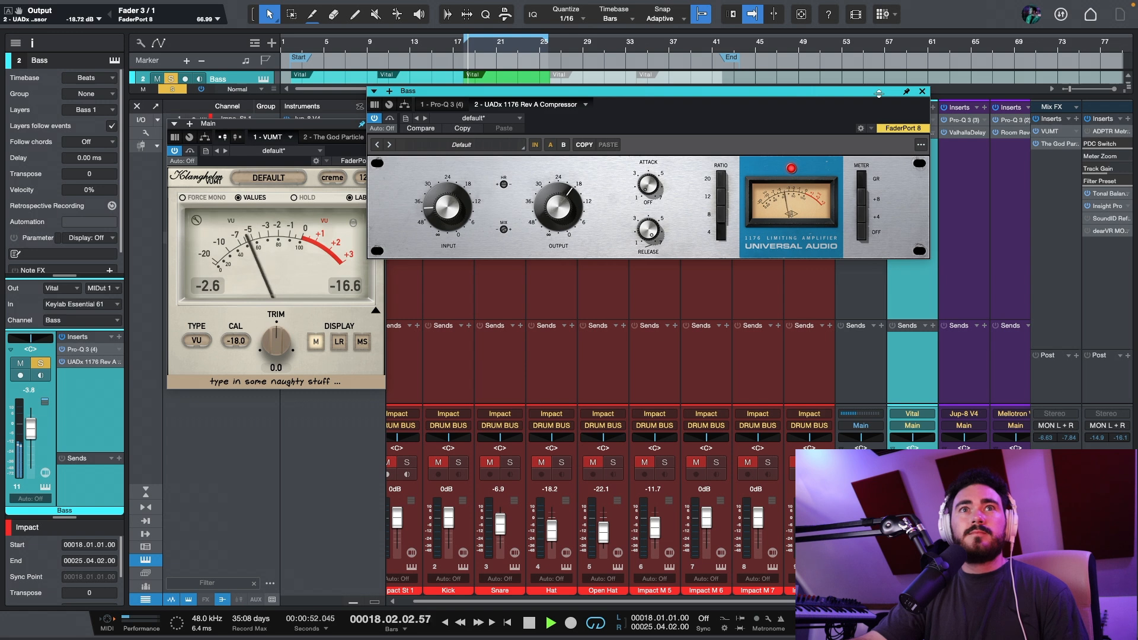
Add a bell band at about 72 Hz on the bass's resonant peak in Pro-Q 3 and audition it in solo
left_click(441, 104)
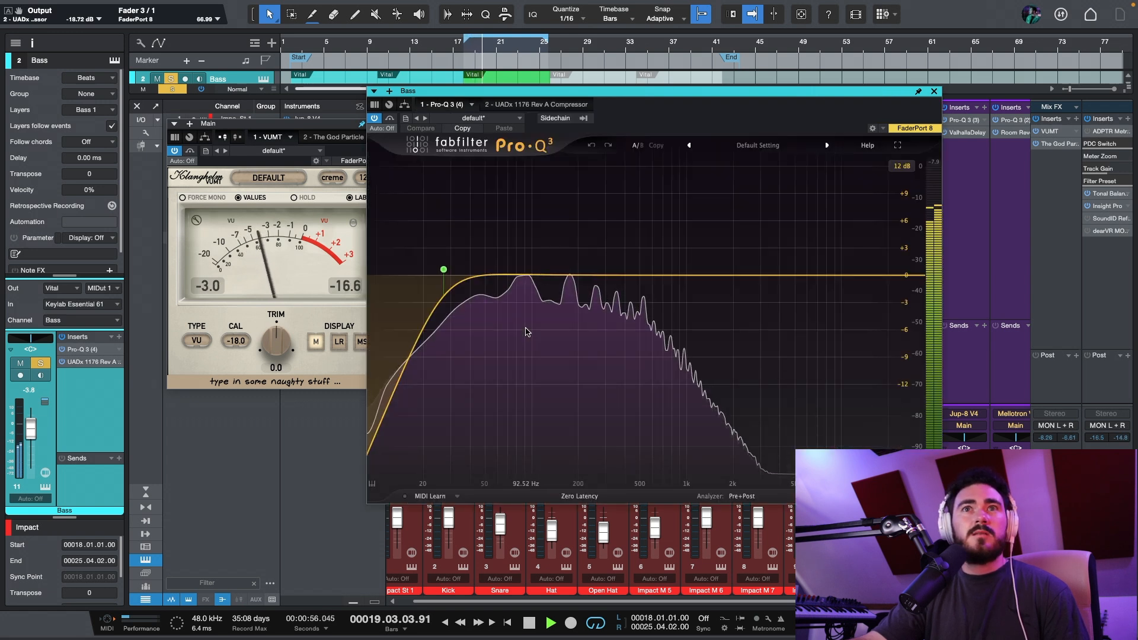
mouse_move(525, 332)
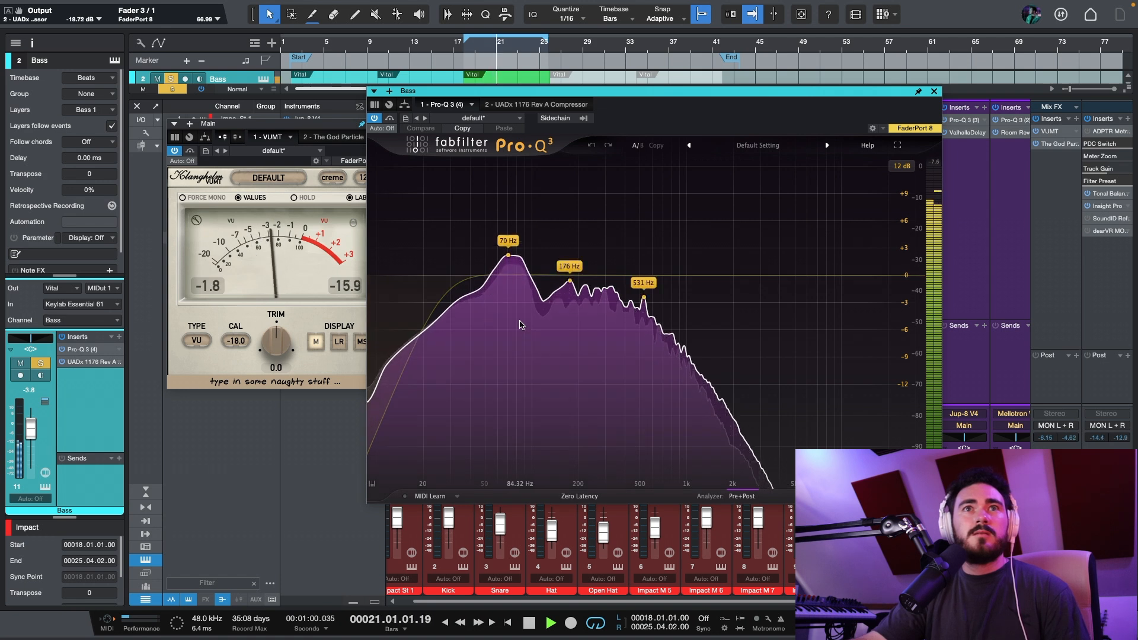
left_click_drag(511, 264, 510, 260)
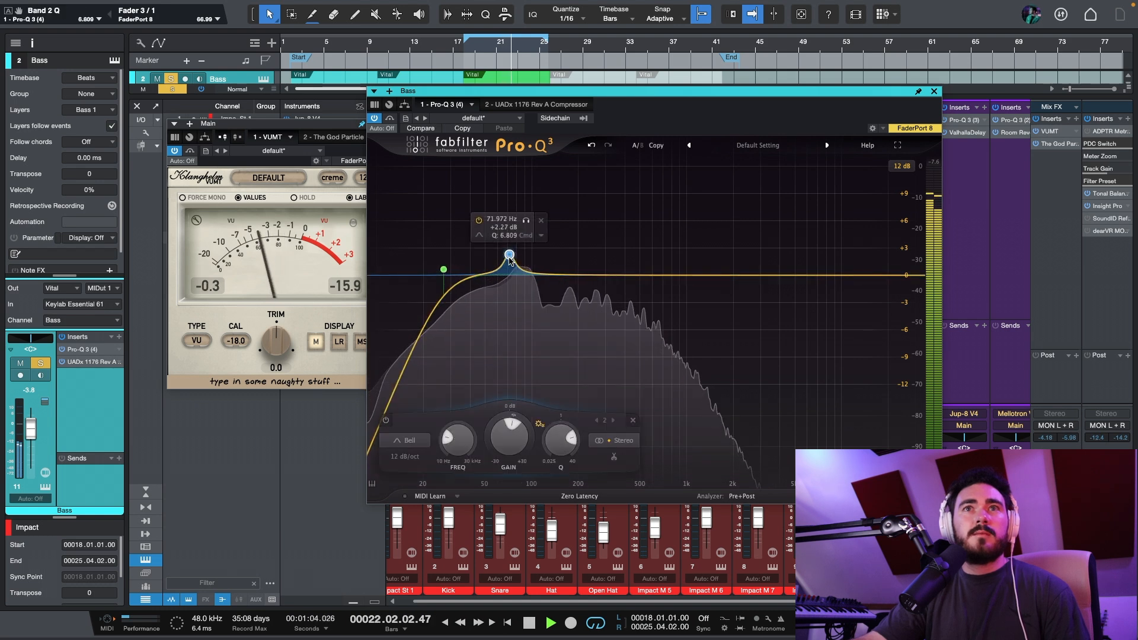
left_click(526, 221)
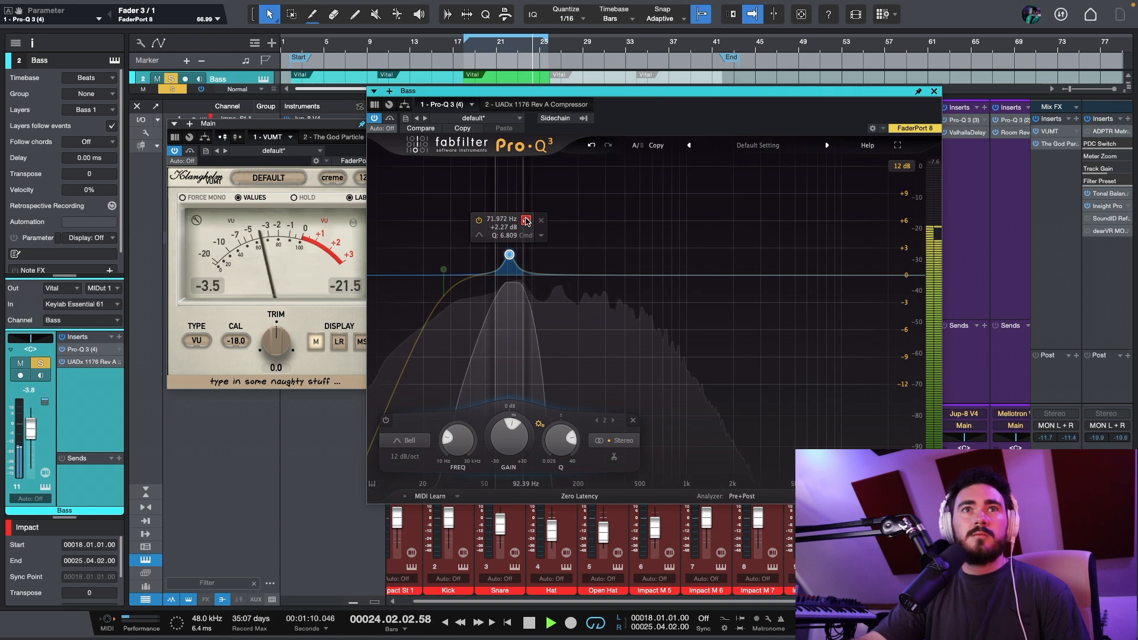
Cut the bass's 72 Hz bell band to -3.67 dB with a Q of about 7.8, stop playback and close the equalizer
left_click_drag(516, 438, 511, 480)
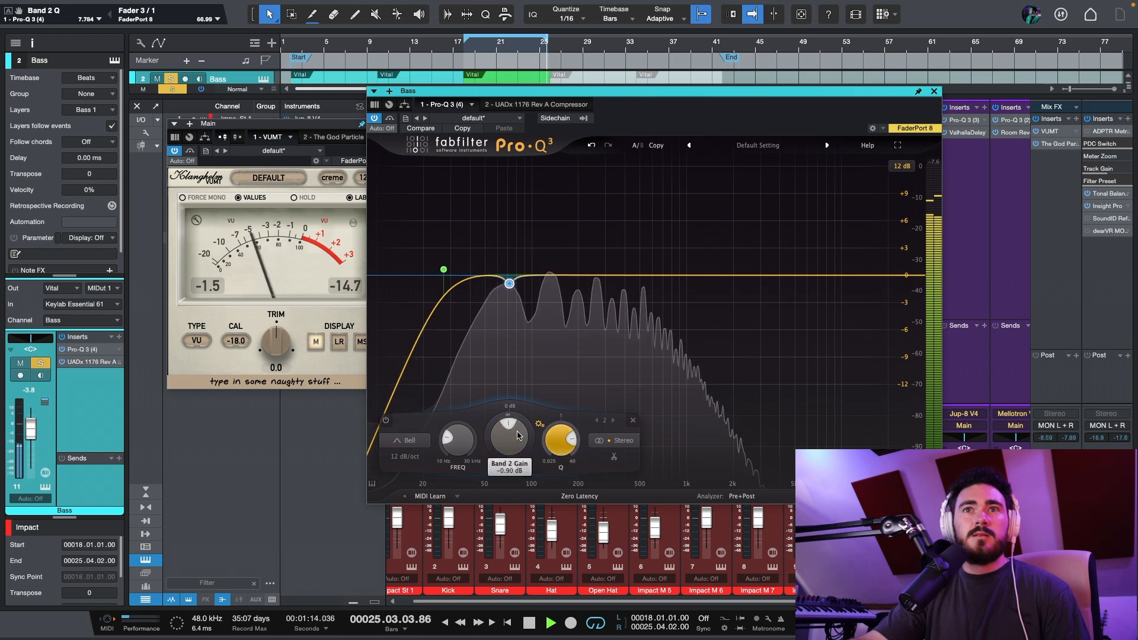
left_click_drag(503, 436, 502, 439)
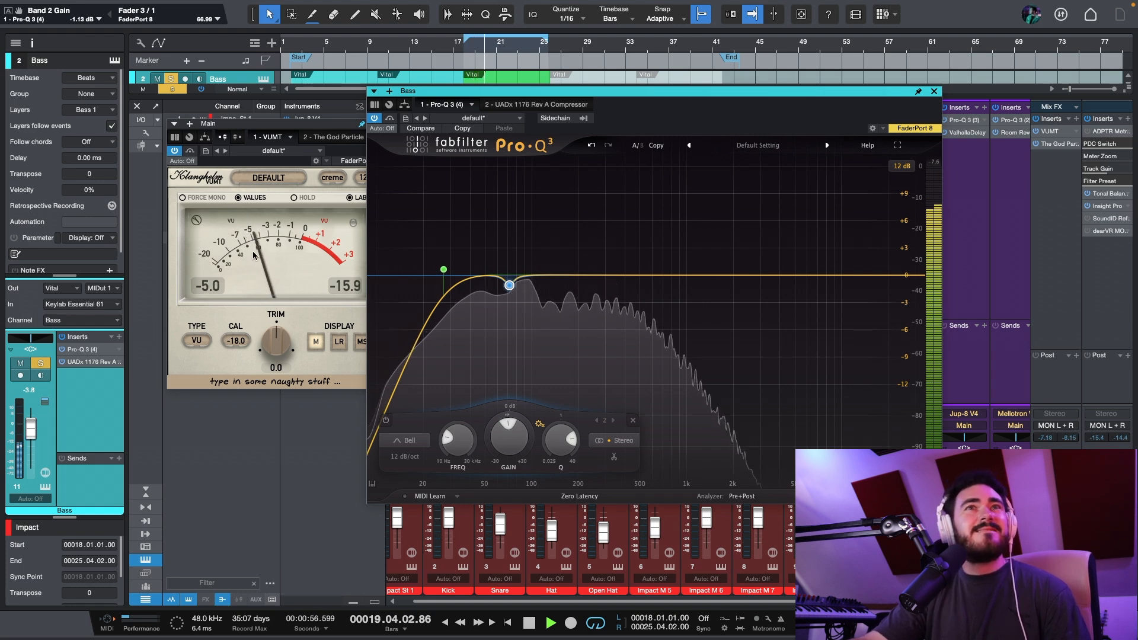
mouse_move(508, 425)
left_mouse_down()
mouse_move(507, 472)
mouse_move(510, 432)
left_mouse_up()
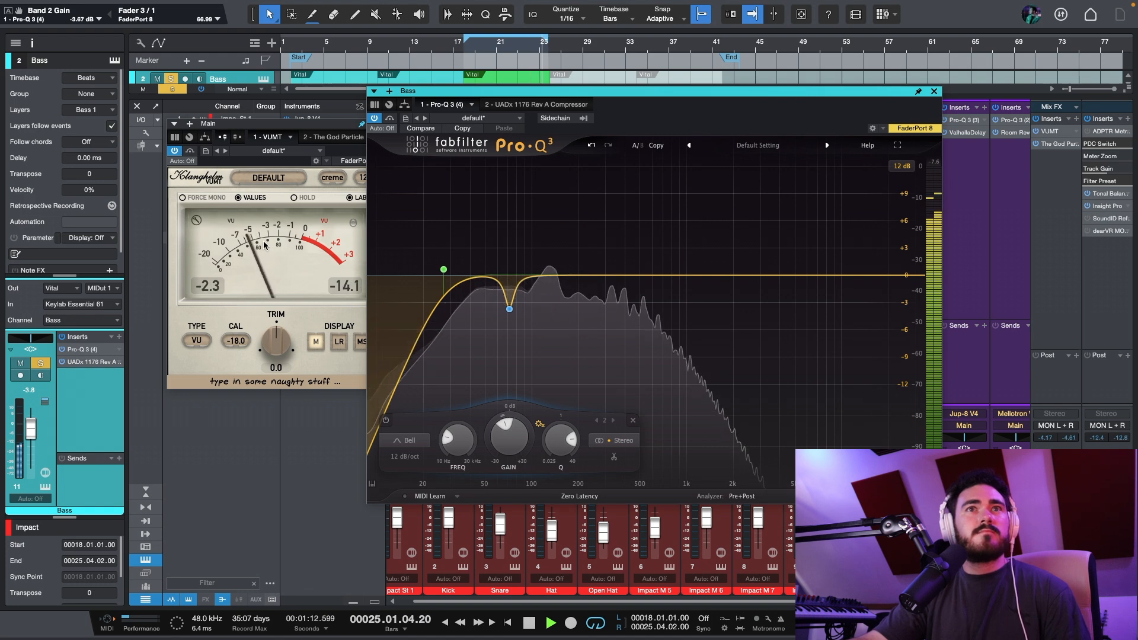
key("space")
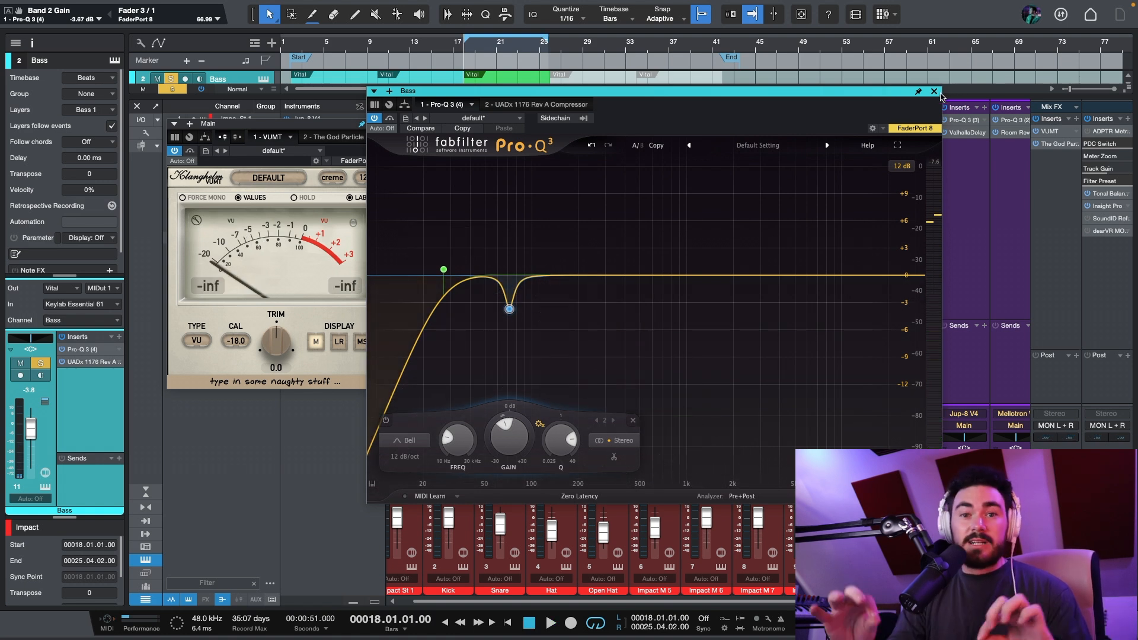
left_click(940, 93)
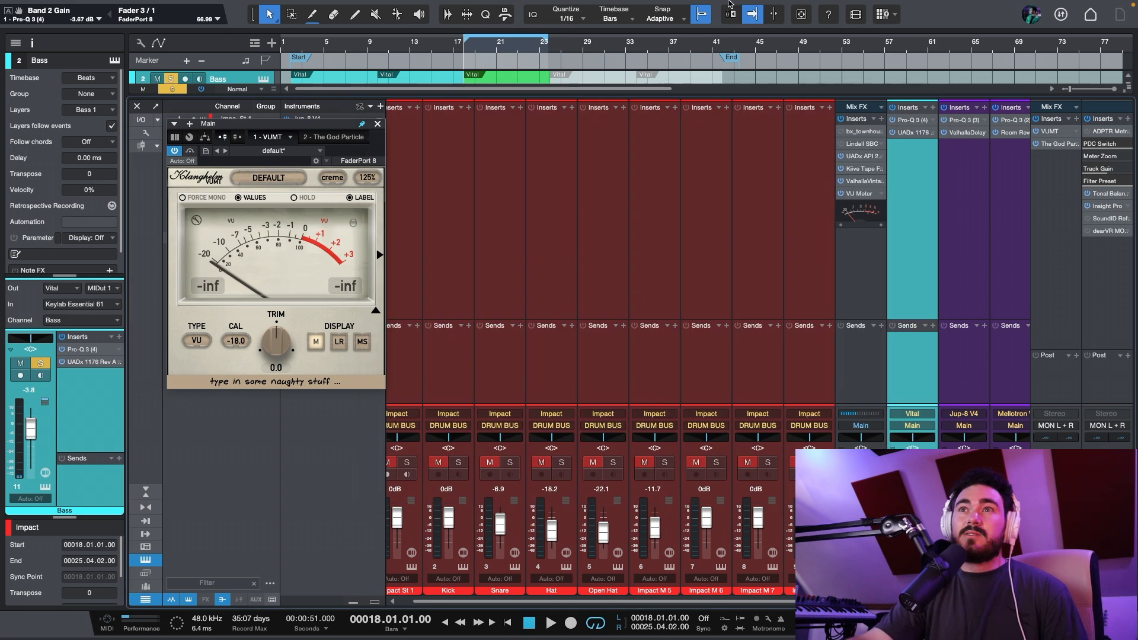
Solo the DRUM BUS alongside the Bass and play them together to check their combined level on the VUMT meter
left_click(854, 268)
key("s")
left_click(907, 257)
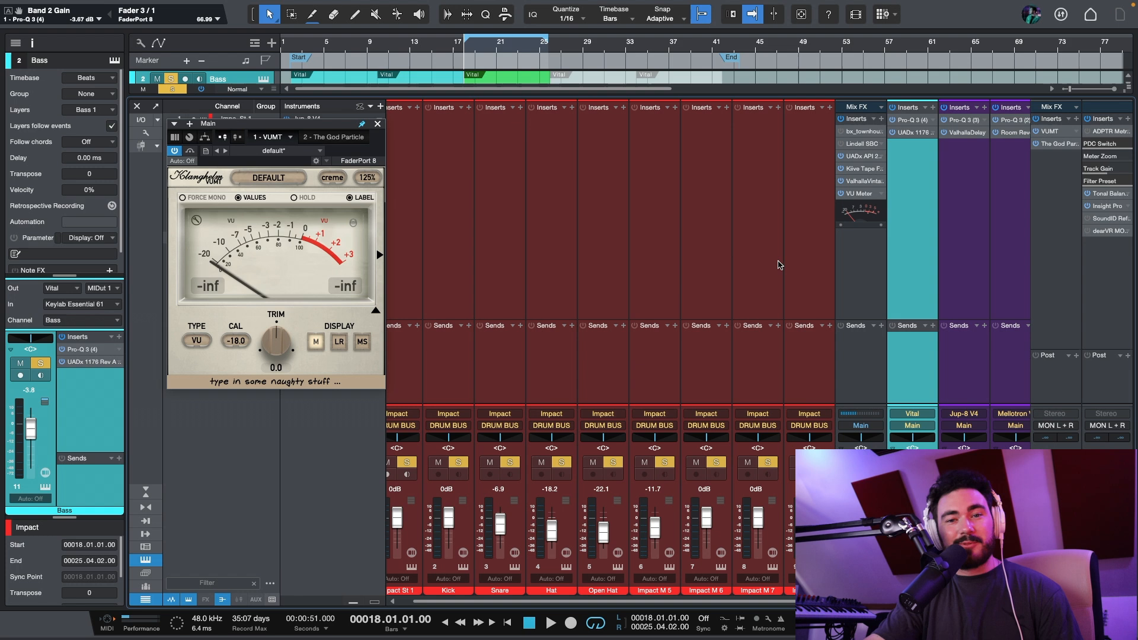
key("space")
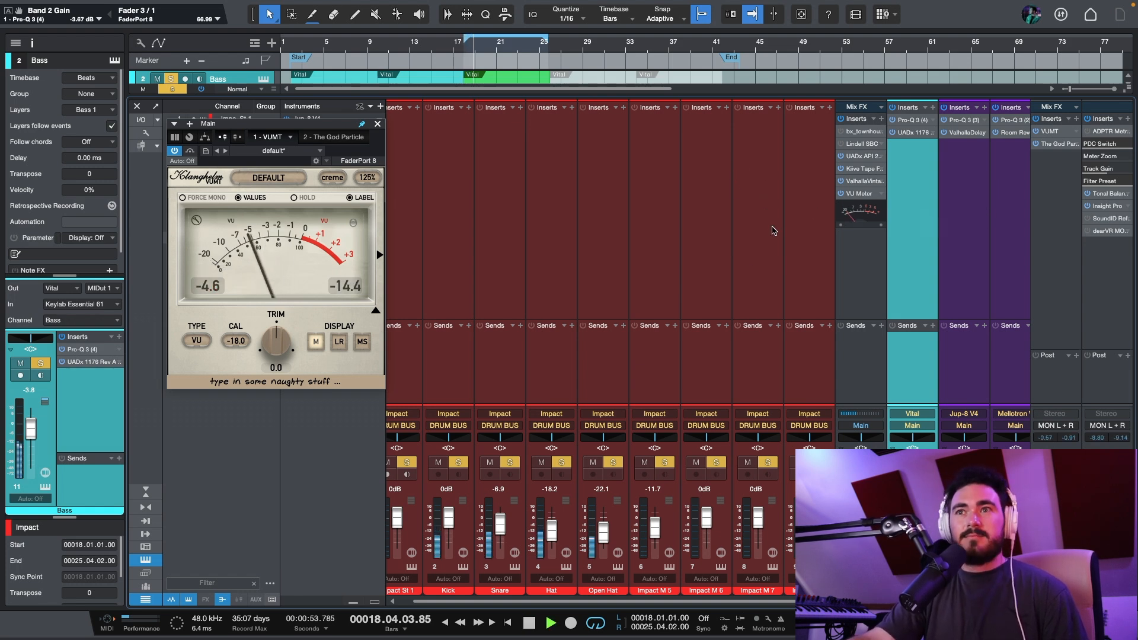
scroll(735, 278, "right", 1)
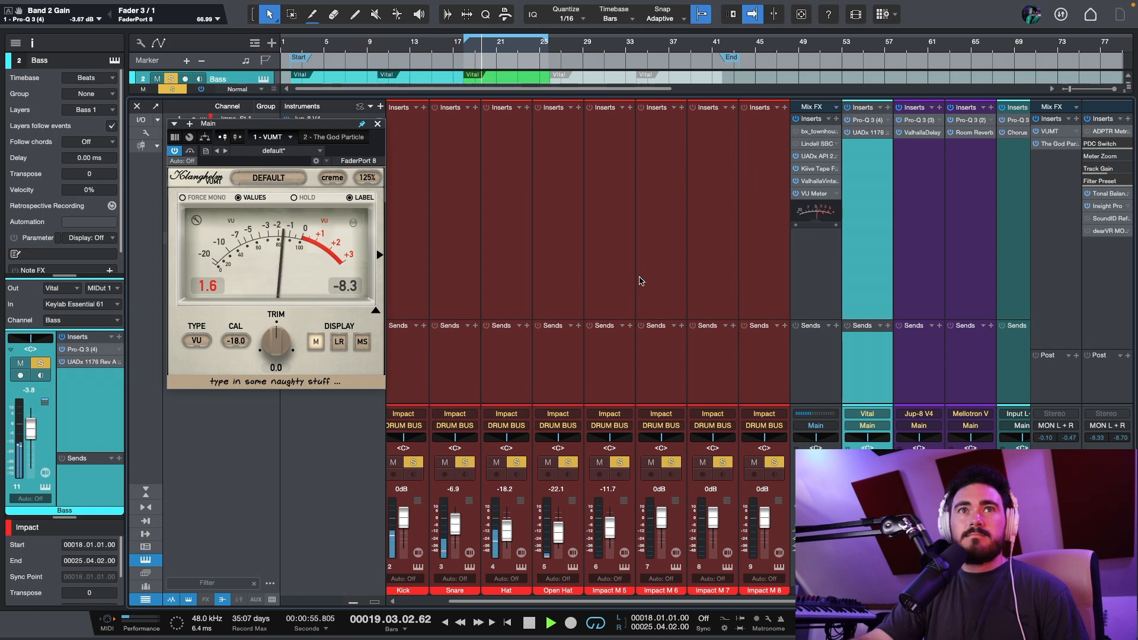
key("space")
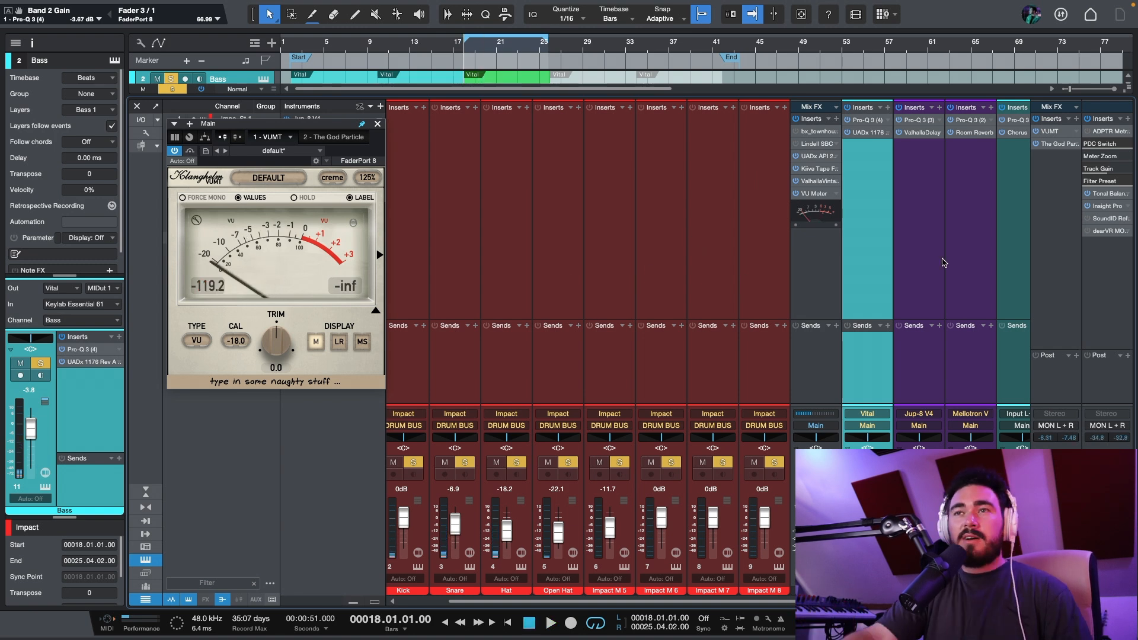
scroll(706, 249, "left", 1)
double_click(1051, 132)
double_click(1050, 132)
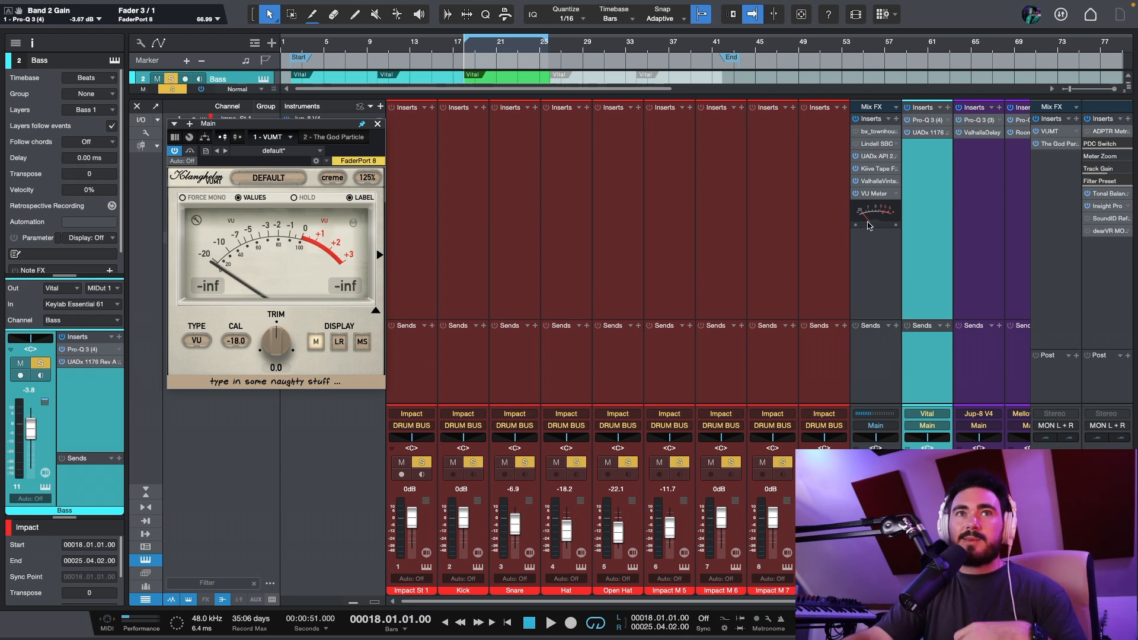
scroll(663, 200, "right", 3)
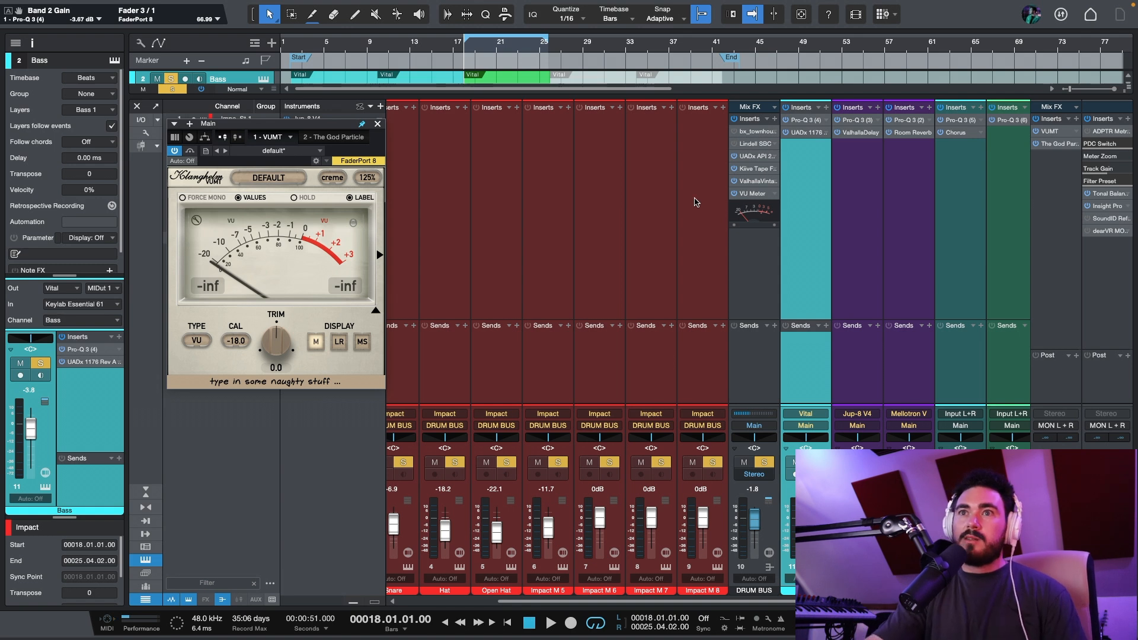
scroll(695, 202, "right", 1)
scroll(753, 302, "left", 3)
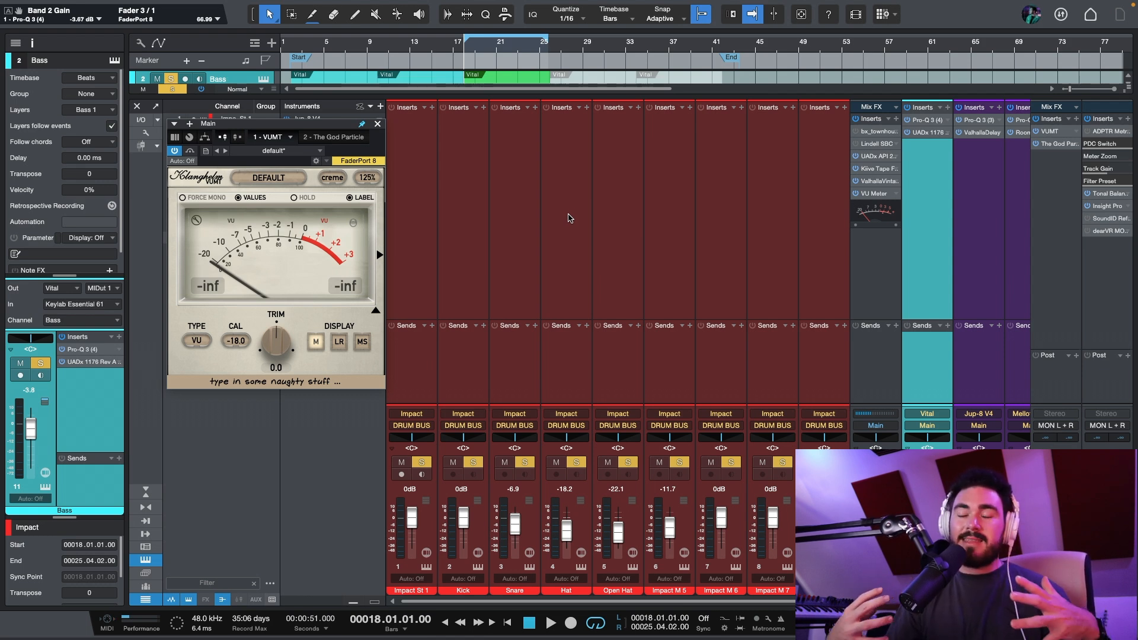
Bring in the Jup-8 V4 and Mellotron V channels in solo and set their faders to -4.6 dB and -10.1 dB during playback
scroll(793, 296, "right", 3)
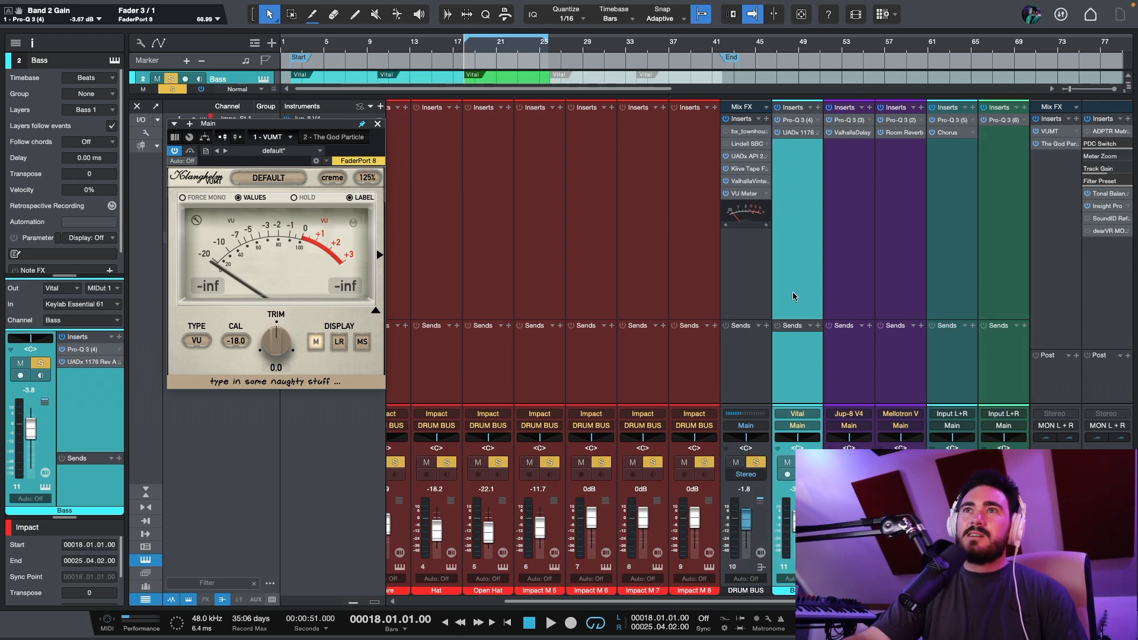
left_click(847, 276)
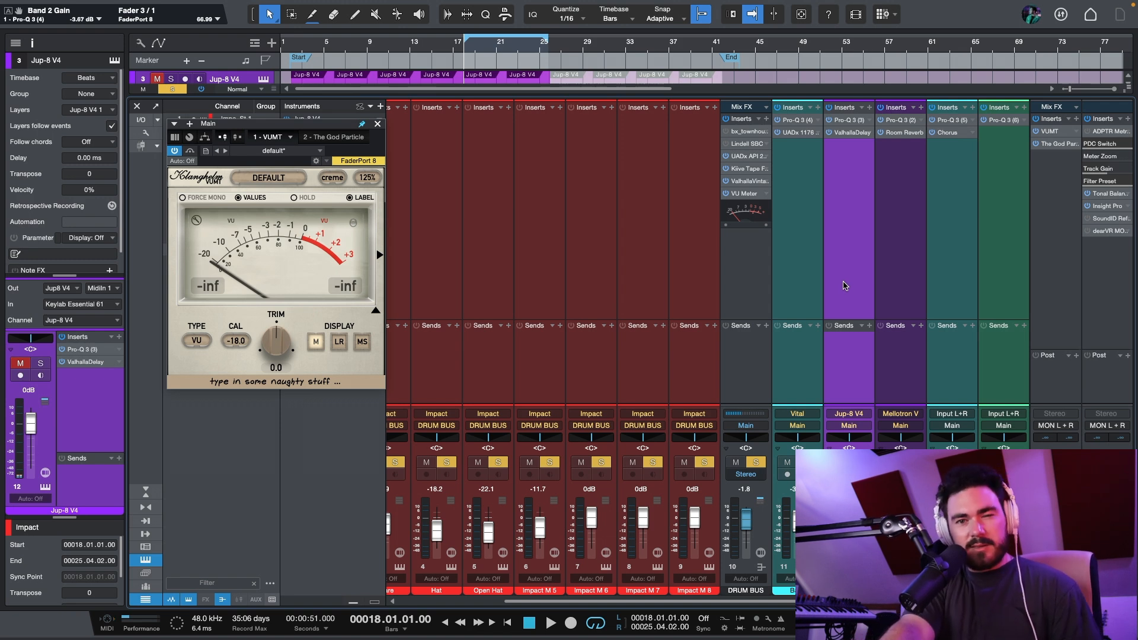
key("s")
key("space")
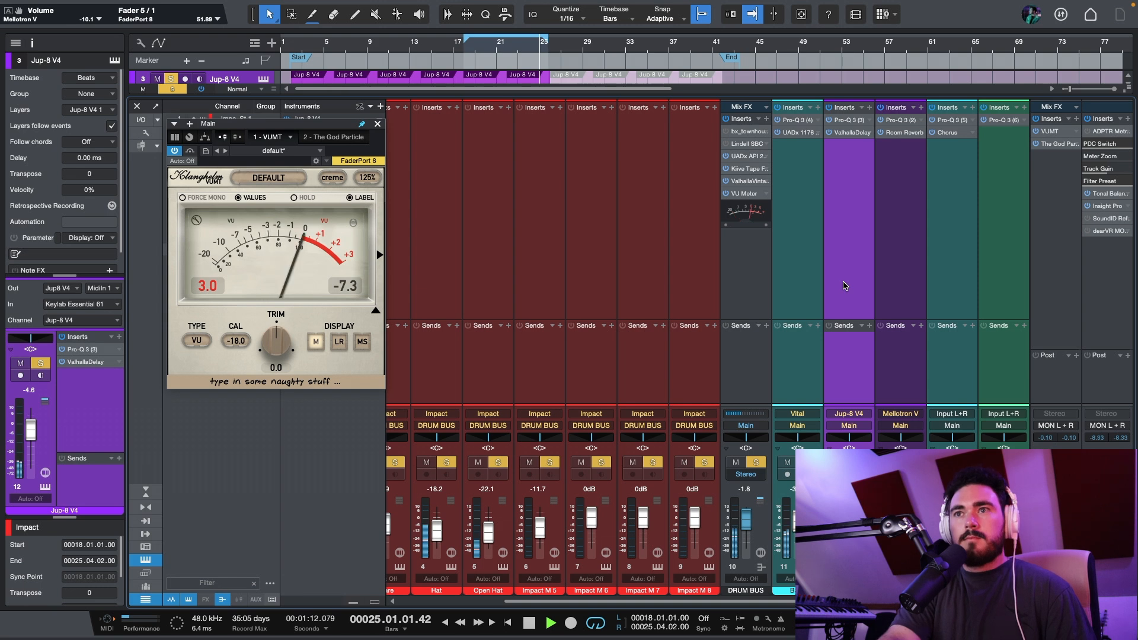
key("space")
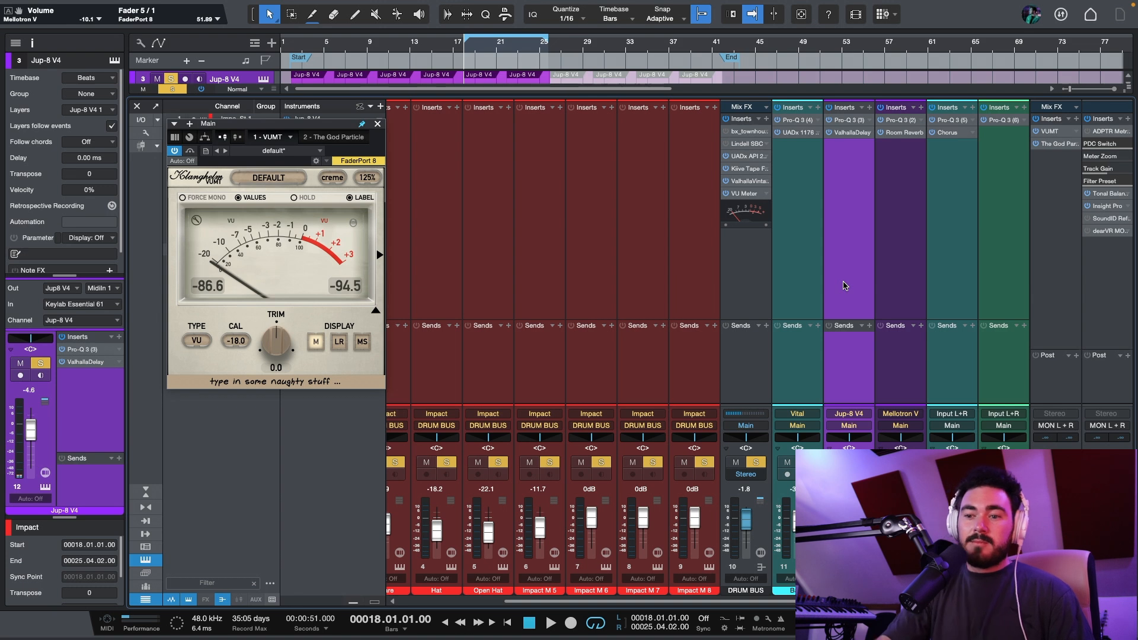
Set the soloed Cymatics channel's fader to -20.8 dB during playback, and return to the full arrangement with the VUMT meter closed
key("space")
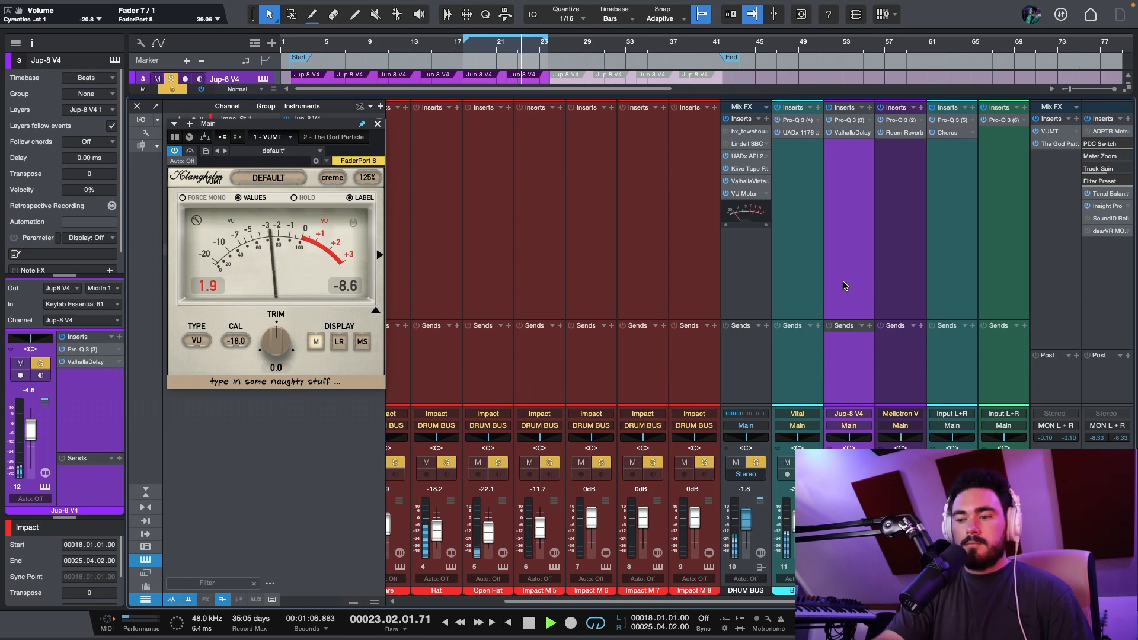
key("F2")
key("F2")
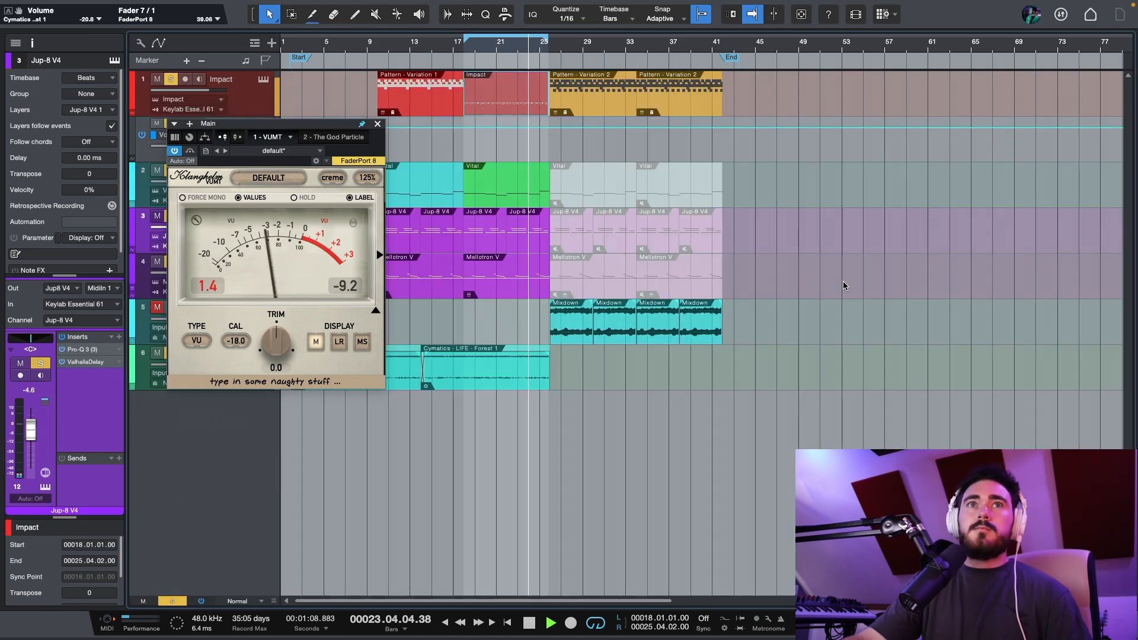
left_click(377, 123)
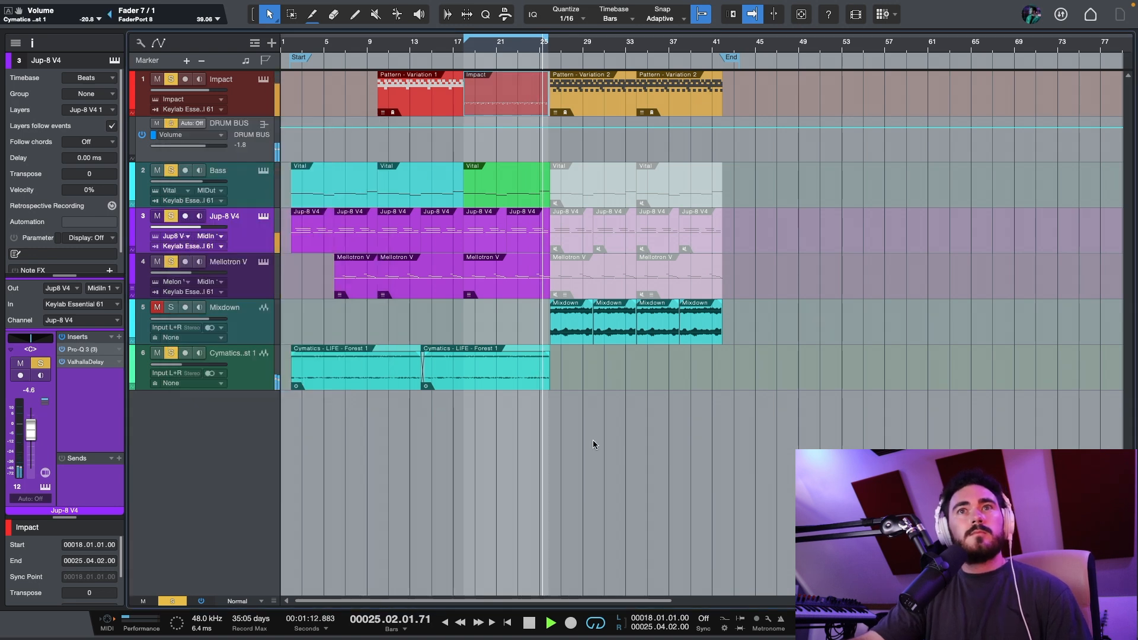
Stop playback, clear the tracks' solos and mutes, and enlarge the track height to Medium
key("shift+e")
key("space")
key("shift+s")
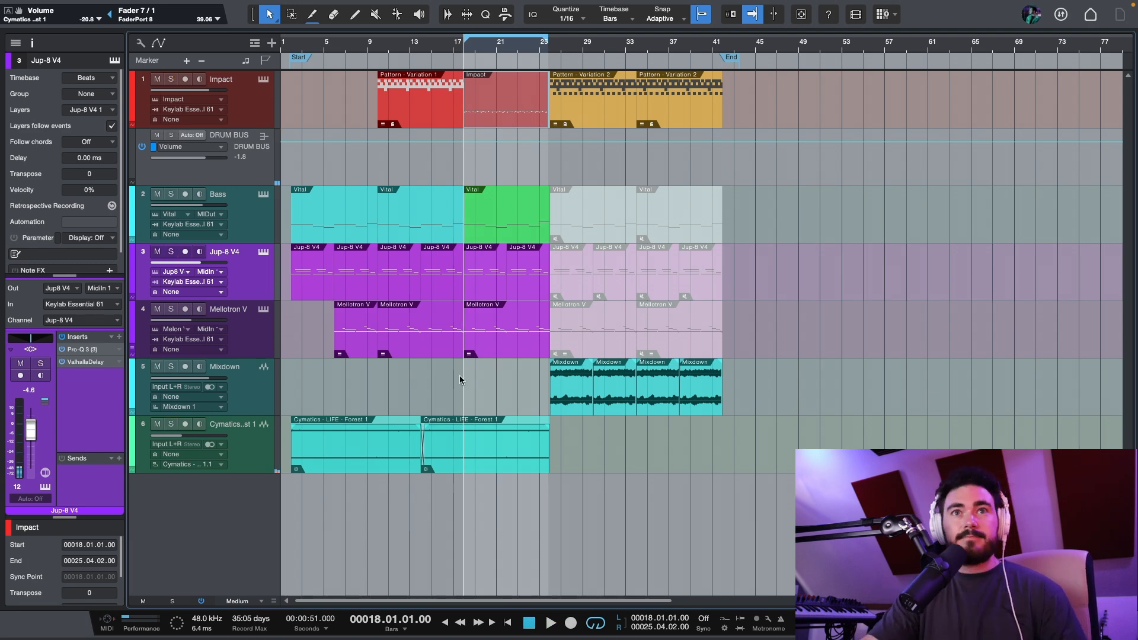